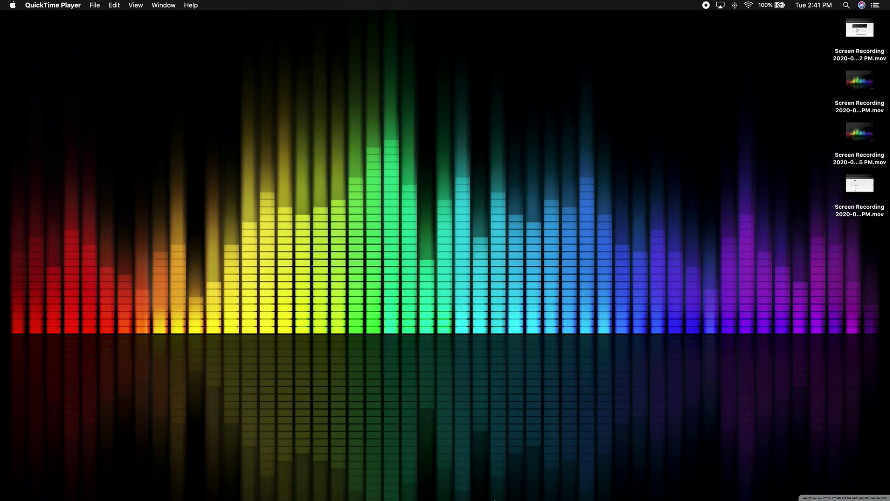
Reveal the macOS Dock to reach the minimized Chrome Classroom window.
mouse_move(493, 499)
mouse_move(406, 499)
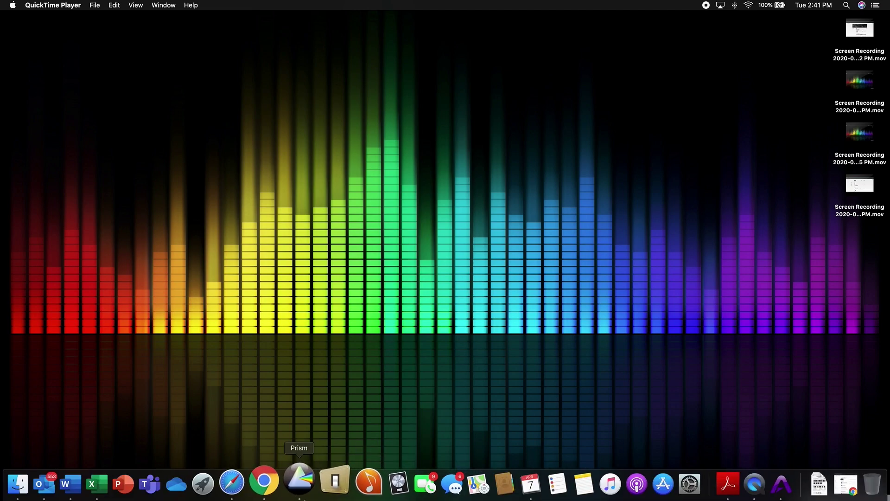
Restore the Classroom Chrome window and maximize it to full screen.
left_click(280, 498)
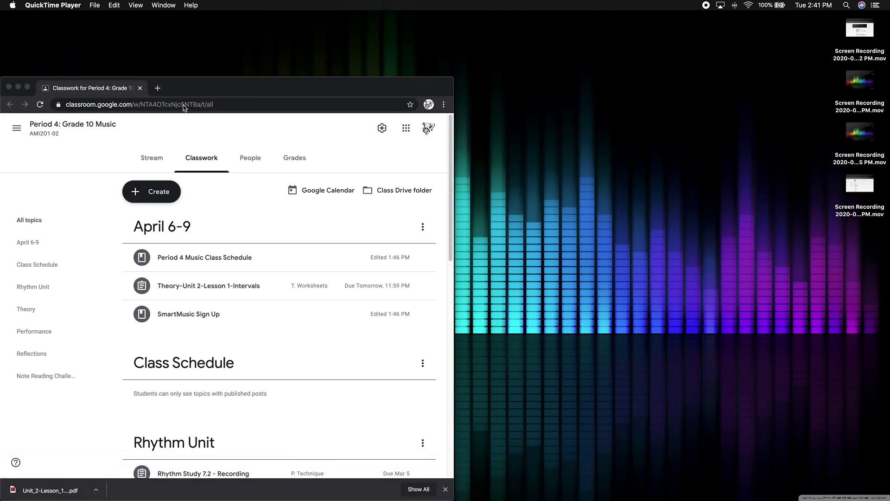
left_click(28, 88)
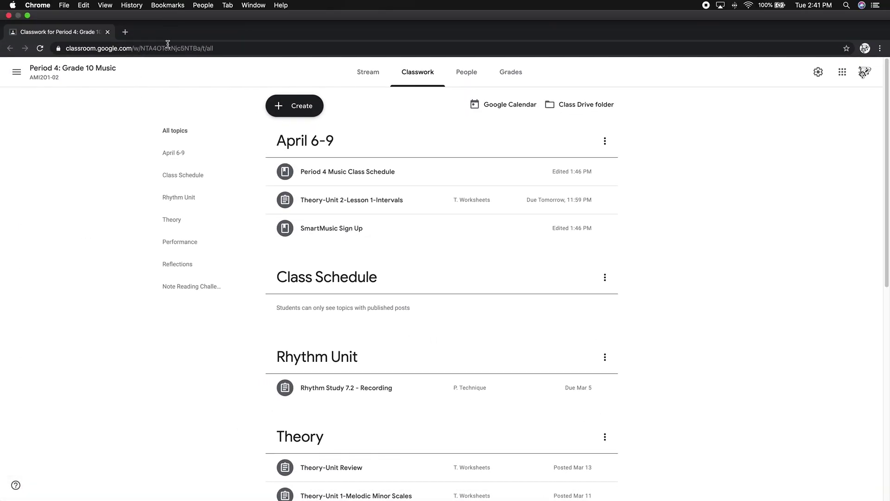
left_click(168, 47)
Search 'pdfescape' in a new tab and open the PDFescape site.
left_click(125, 32)
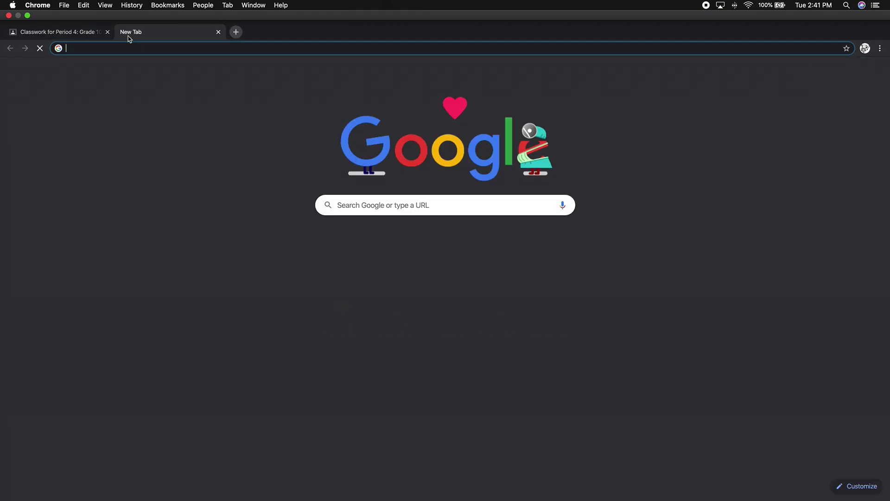
type("pdfe")
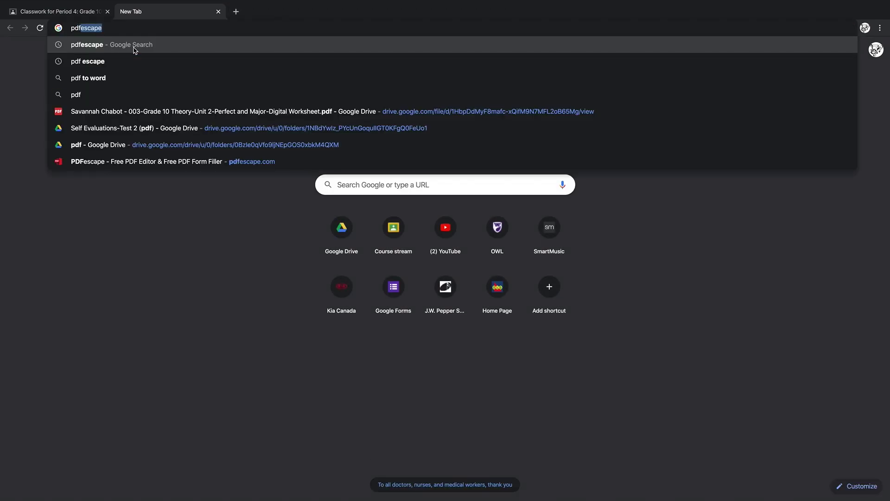
type("scape")
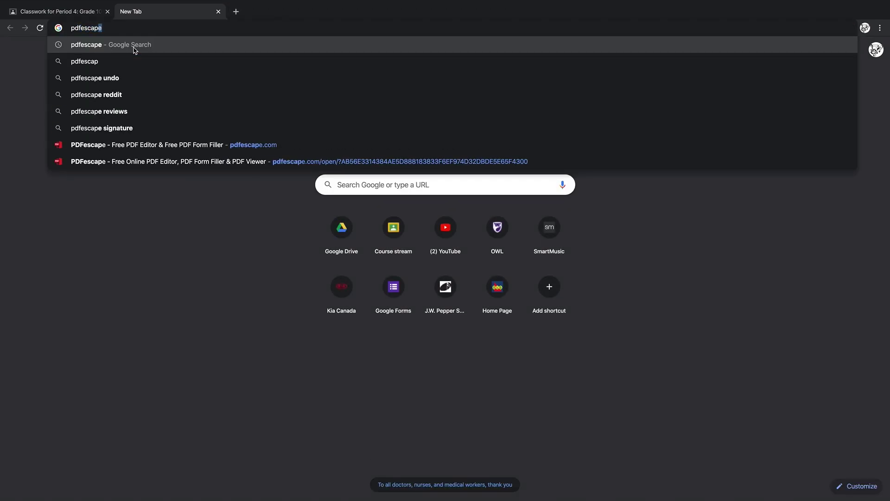
key("Return")
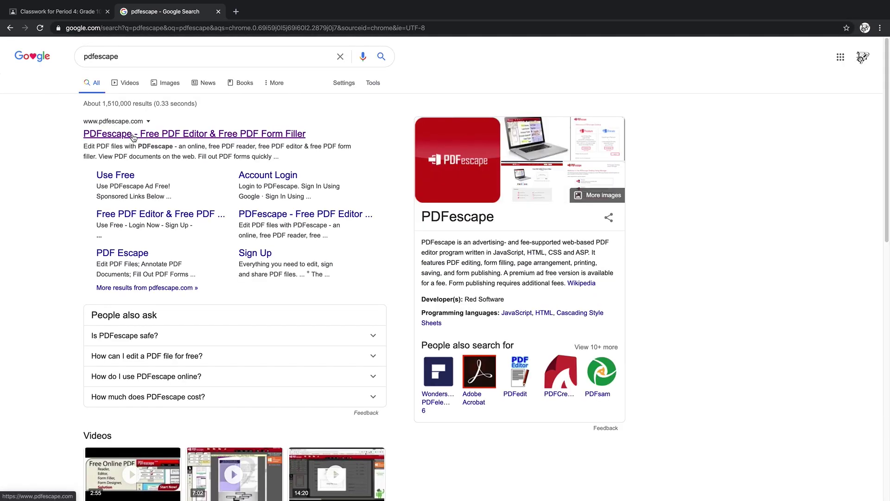
left_click(165, 138)
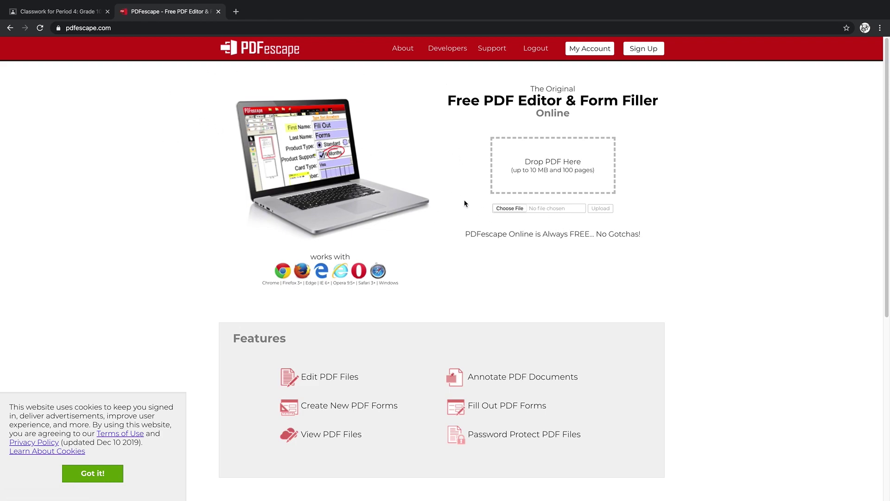
Upload 'Piano Keyboard Worksheet (New).pdf' from Downloads and scroll through the loaded page.
left_click(509, 208)
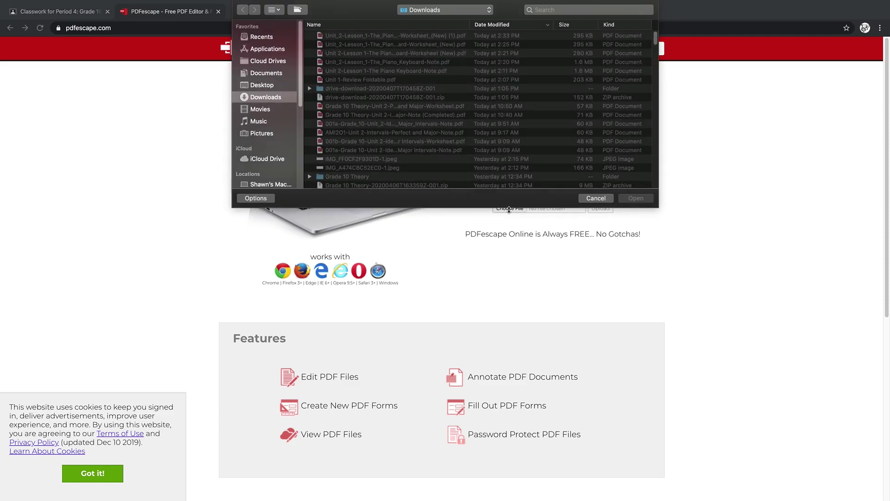
double_click(409, 55)
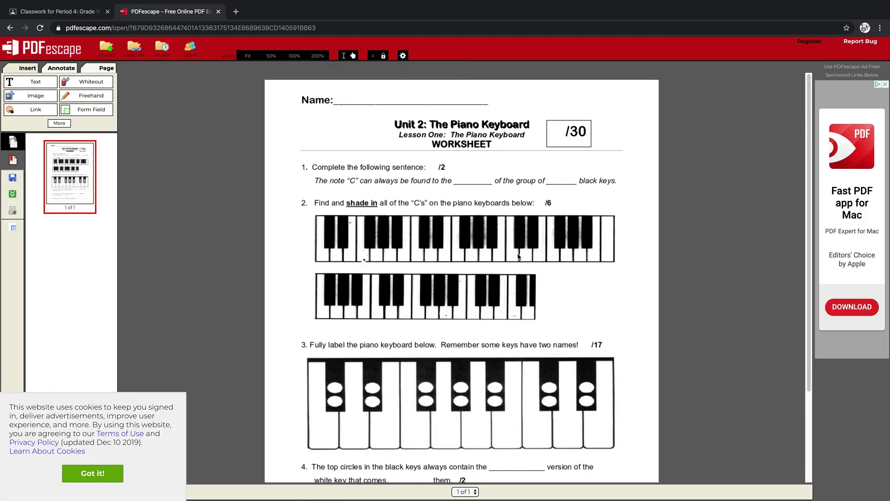
scroll(519, 256, "down", 1)
scroll(518, 257, "down", 3)
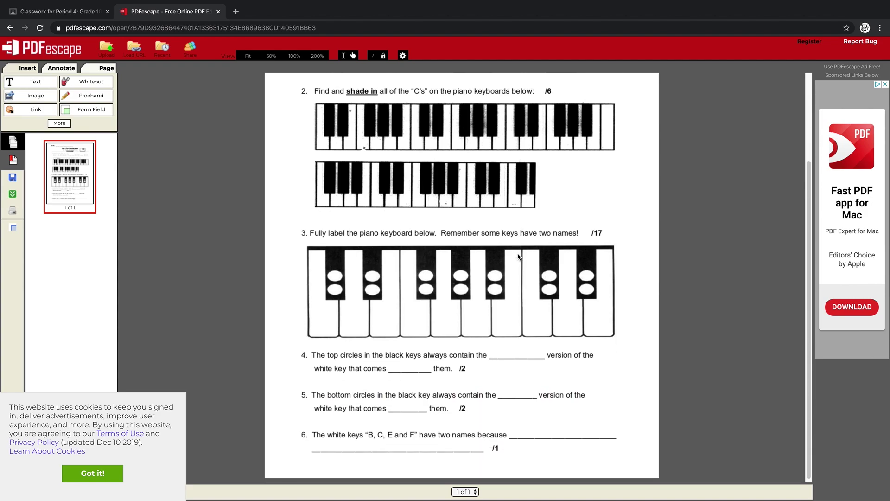
scroll(518, 256, "up", 4)
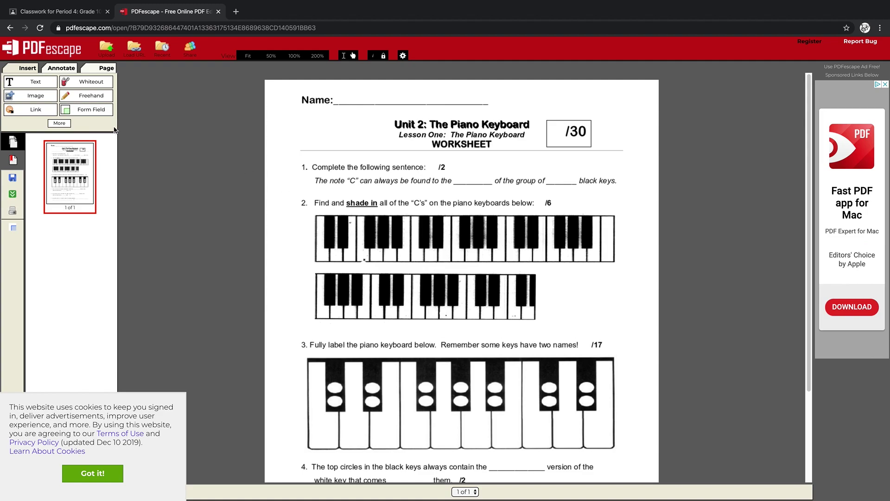
Choose Text as the new form field's type and start placing it.
left_click(93, 111)
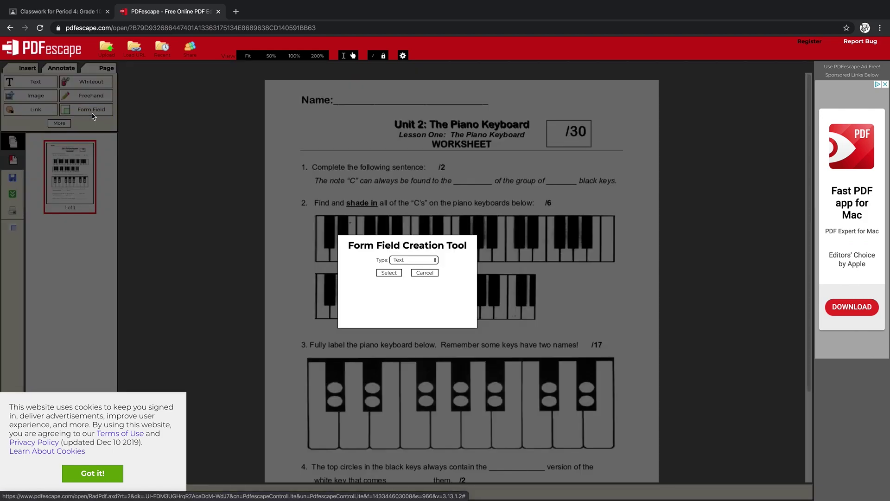
left_click(424, 261)
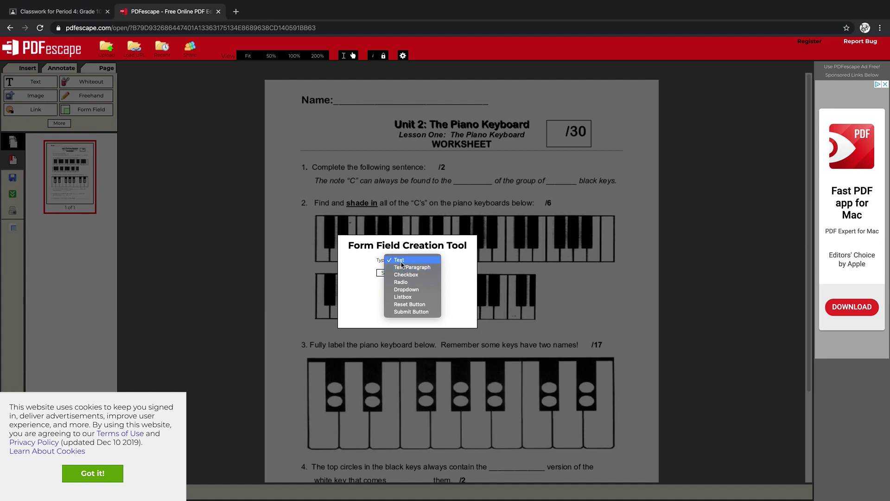
left_click(401, 262)
left_click(394, 273)
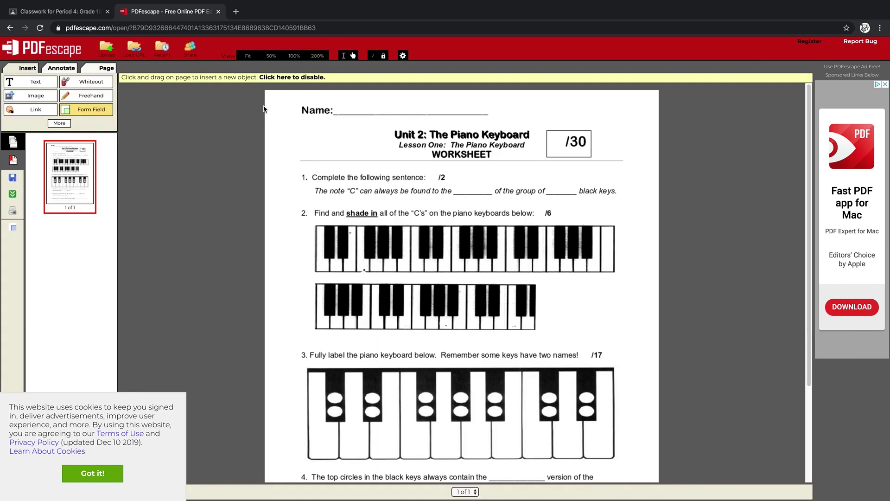
Add an Arial 14-point bold text field on the Name line and another on question 1's first blank.
left_click_drag(334, 100, 489, 116)
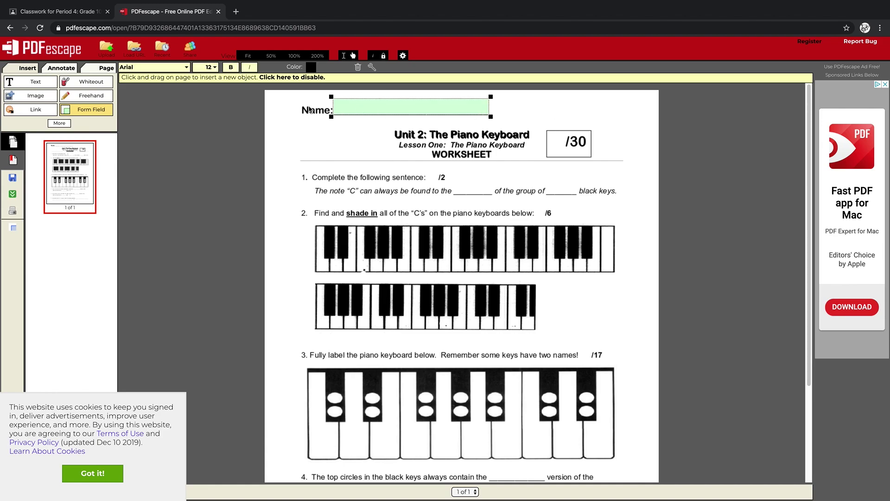
left_click(176, 68)
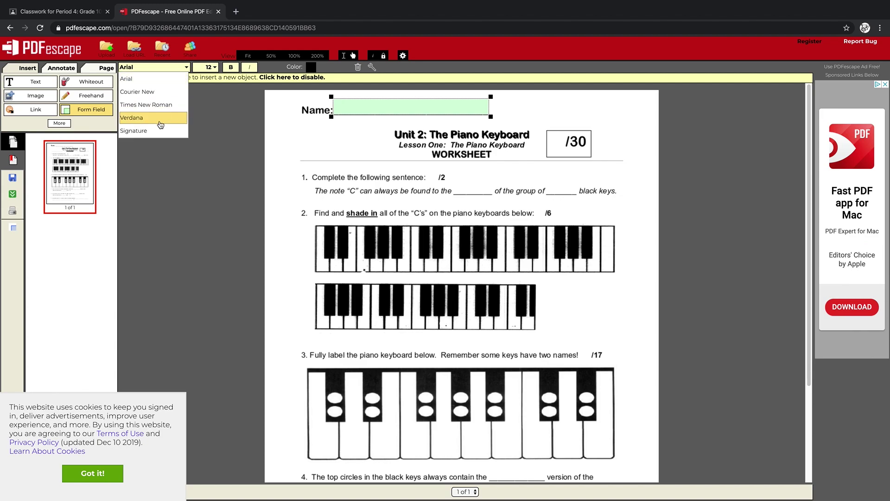
left_click(164, 86)
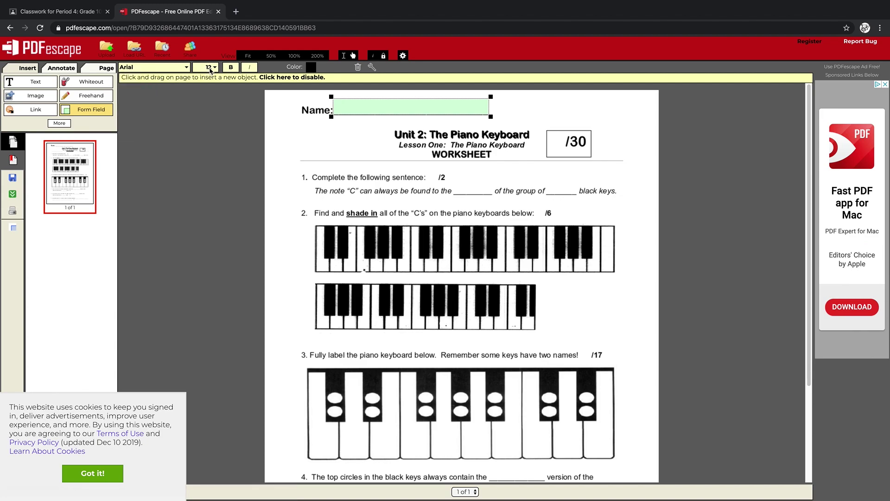
left_click(209, 69)
left_click(211, 223)
left_click(230, 67)
left_click_drag(455, 184, 494, 196)
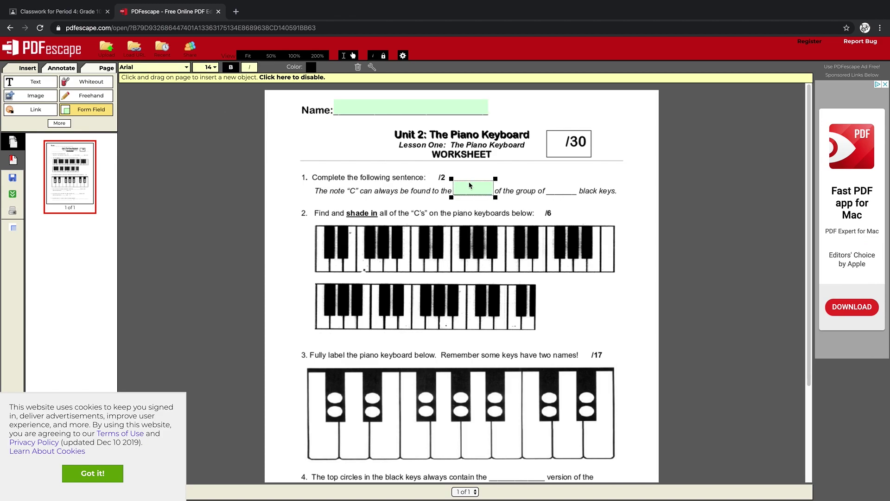
Center-align question 1's first-blank field and bring up its context menu for copying.
right_click(471, 186)
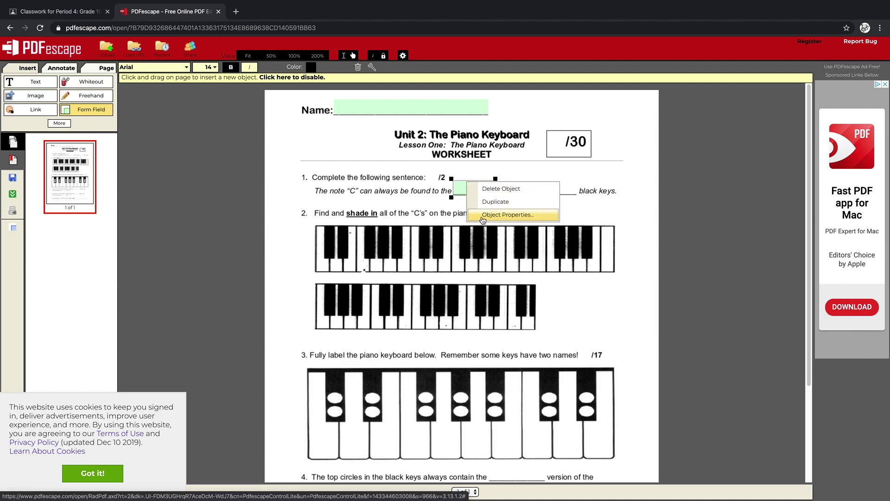
left_click(500, 217)
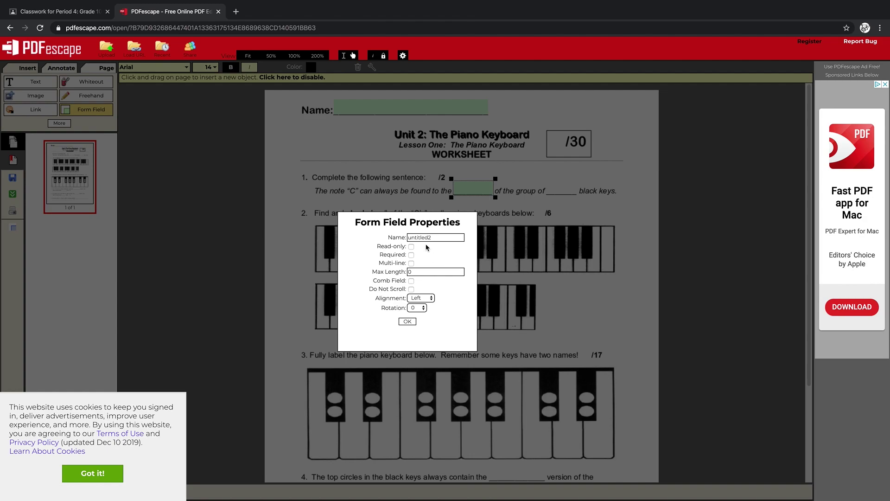
left_click(431, 298)
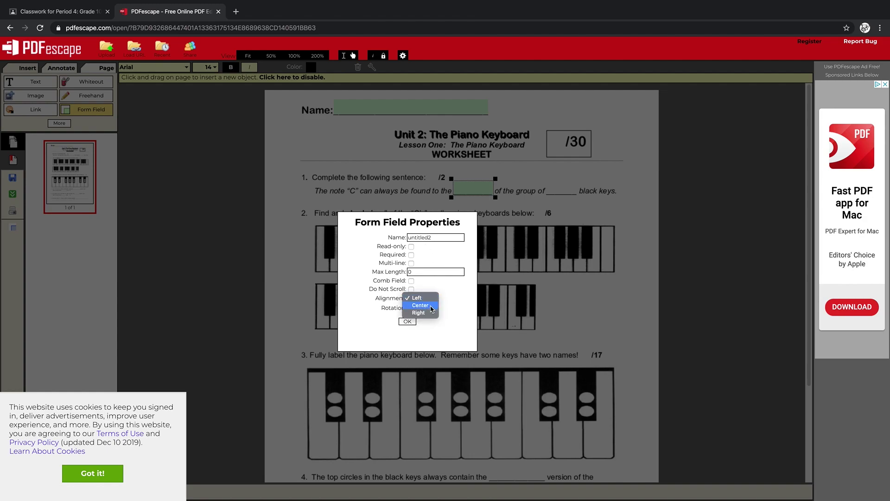
left_click(431, 308)
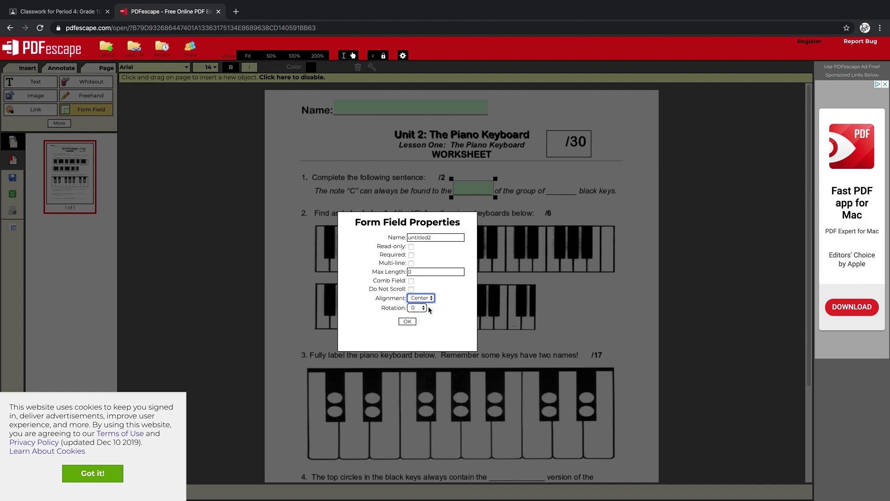
left_click(408, 322)
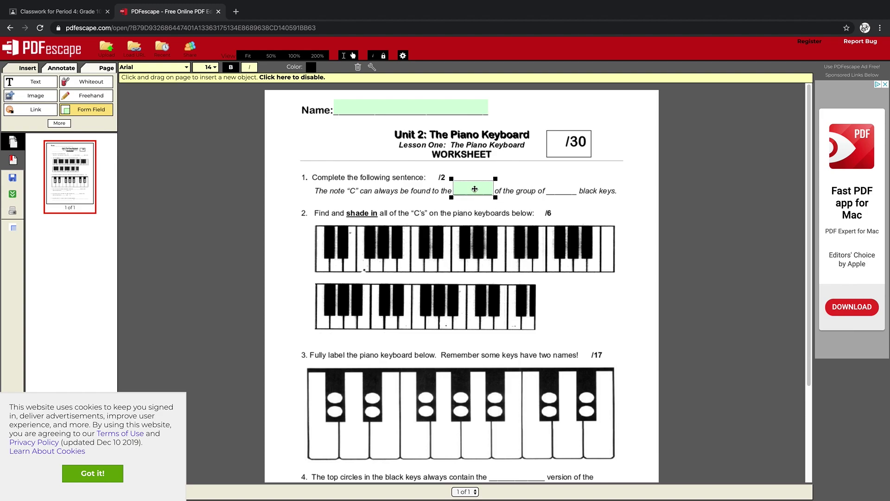
right_click(474, 189)
Duplicate the centered field and place the copy on question 1's second blank.
left_click(488, 203)
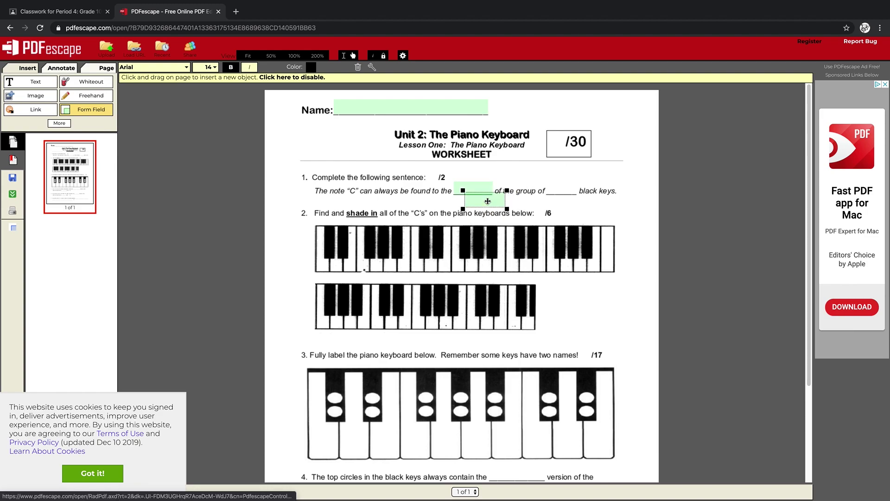
left_click_drag(482, 189, 578, 169)
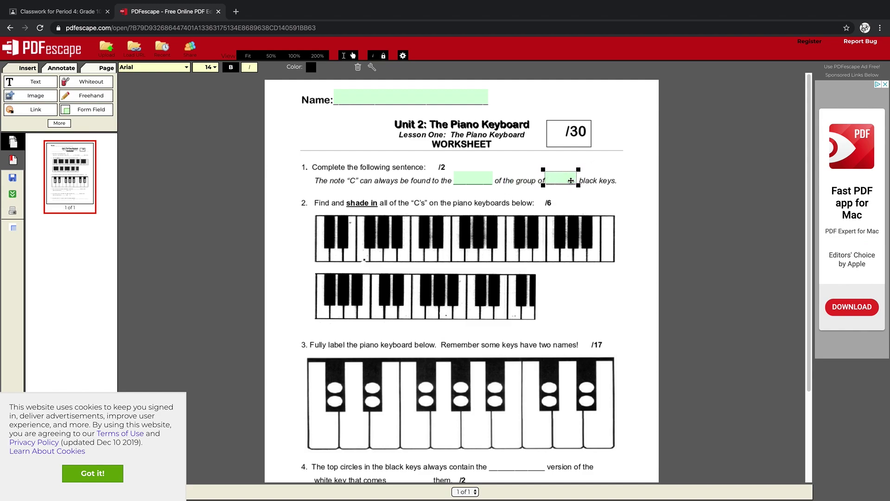
left_click(564, 178)
left_click(565, 198)
scroll(454, 239, "down", 3)
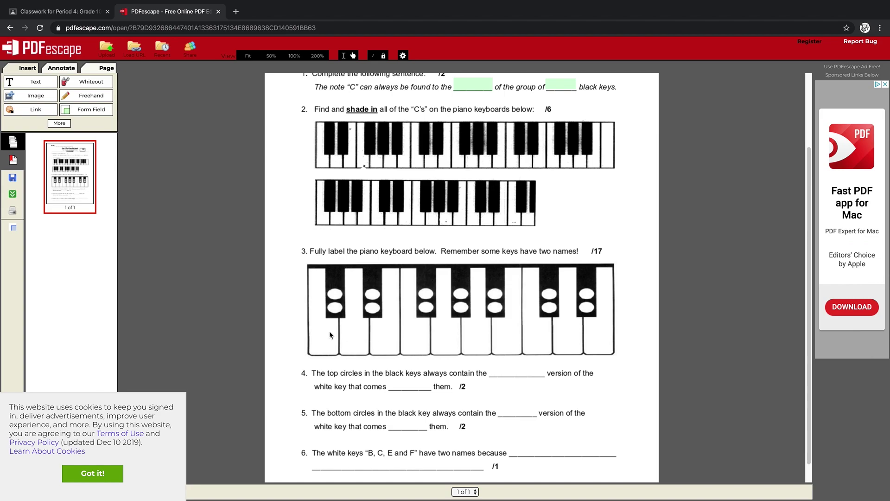
Draw a text field over the first black key's top circle in question 3.
left_click(105, 111)
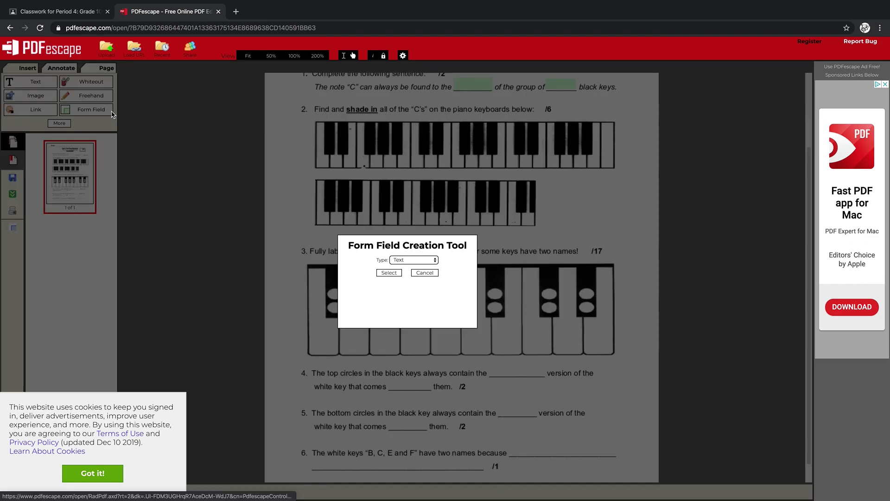
left_click(392, 274)
left_click_drag(325, 297, 343, 311)
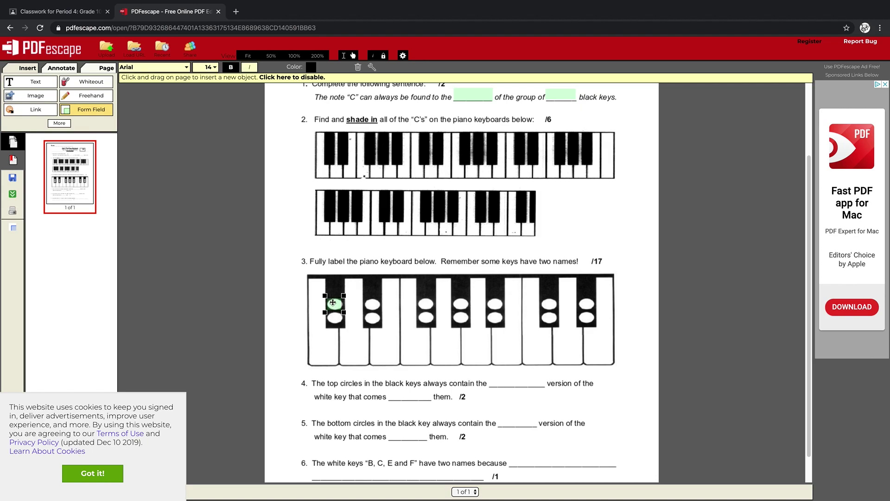
left_click_drag(500, 251, 597, 279)
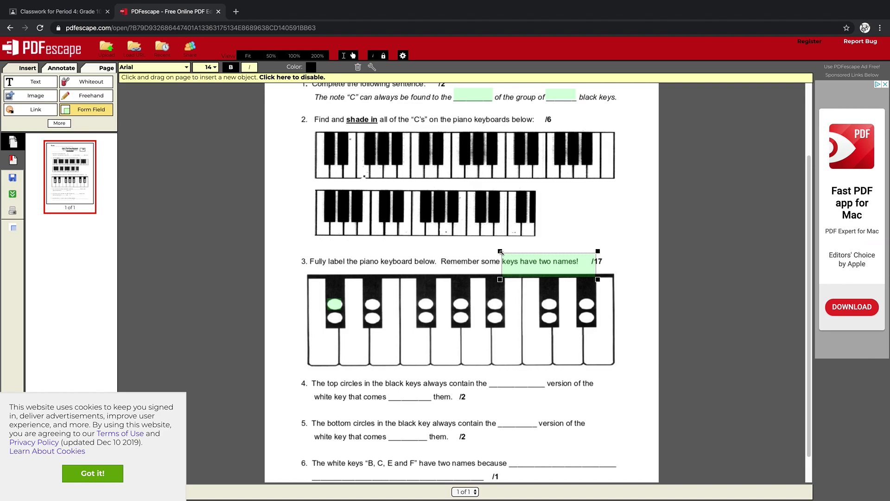
Delete an extra form field above the keyboard and select the stray field on question 3's heading.
scroll(501, 253, "up", 2)
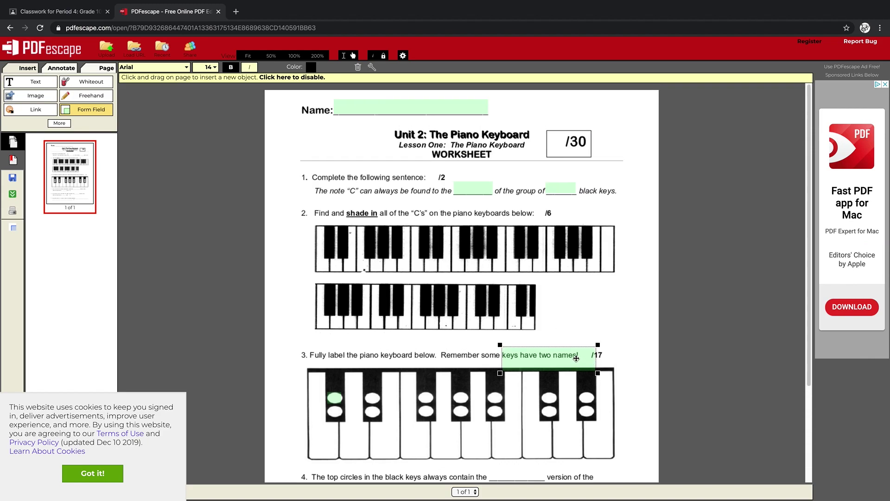
left_click_drag(585, 347, 595, 324)
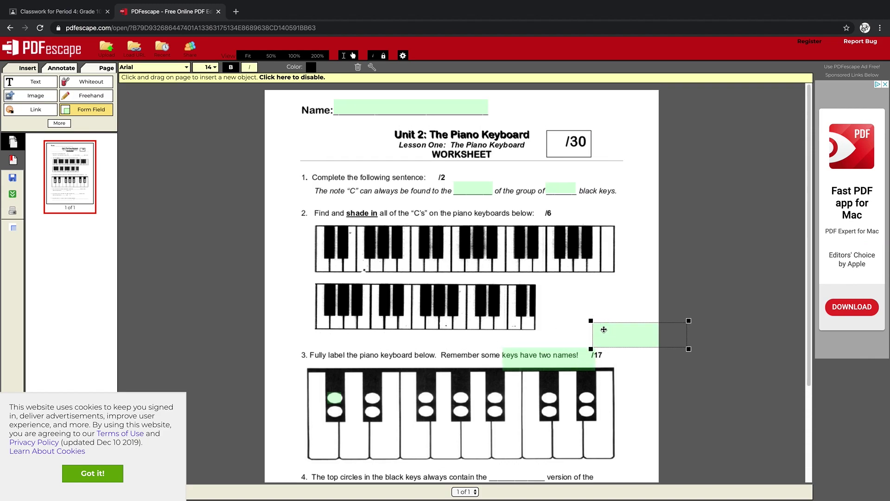
right_click(602, 330)
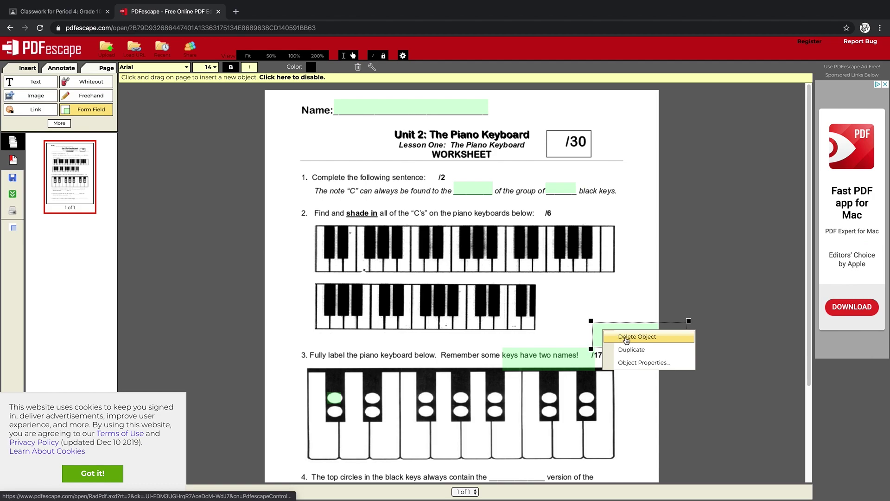
left_click(626, 337)
left_click(559, 357)
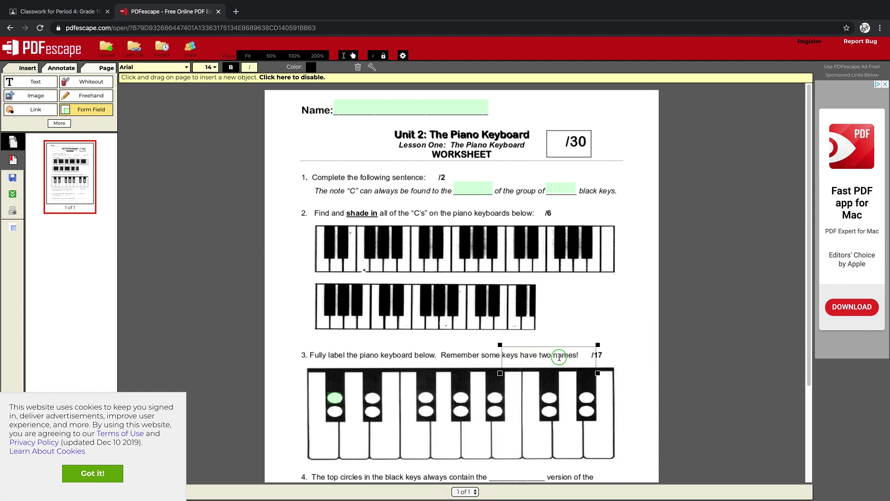
Delete the stray heading field and download the fillable worksheet as the Unit_2-Lesson_1 PDF.
right_click(559, 357)
left_click(575, 361)
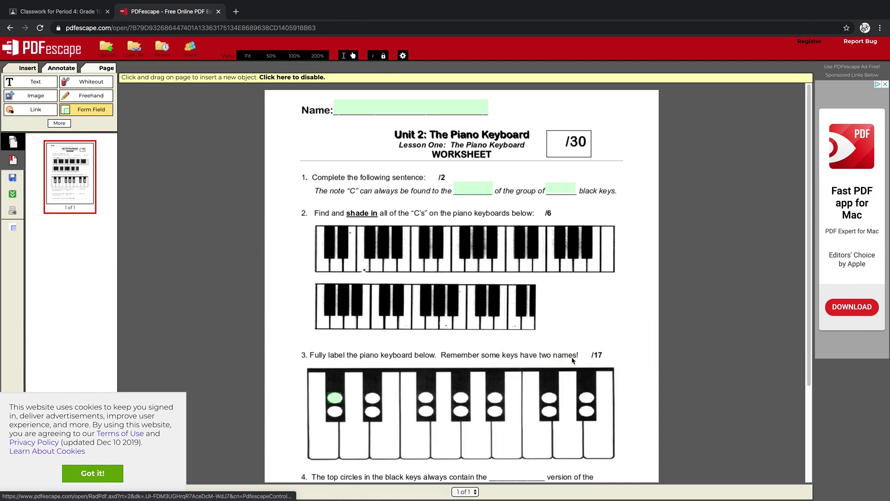
left_click(13, 195)
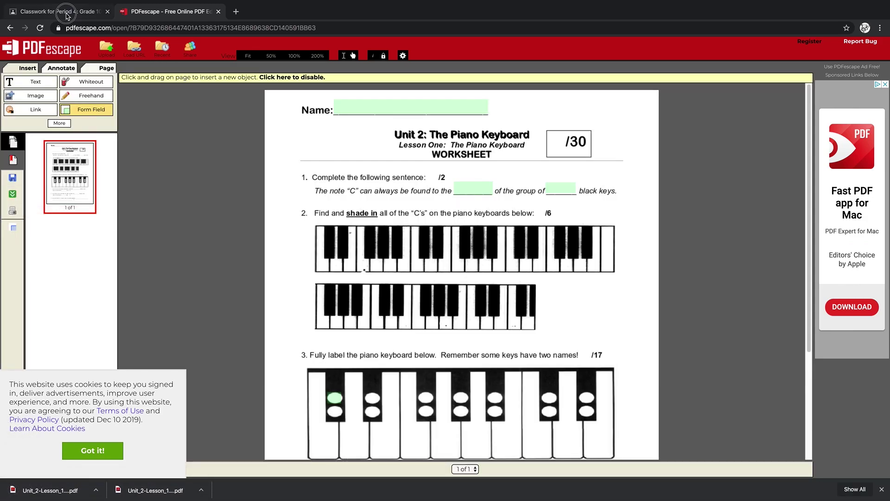
Start a new 'Test PDF' assignment and attach the newest piano keyboard worksheet PDF.
left_click(66, 14)
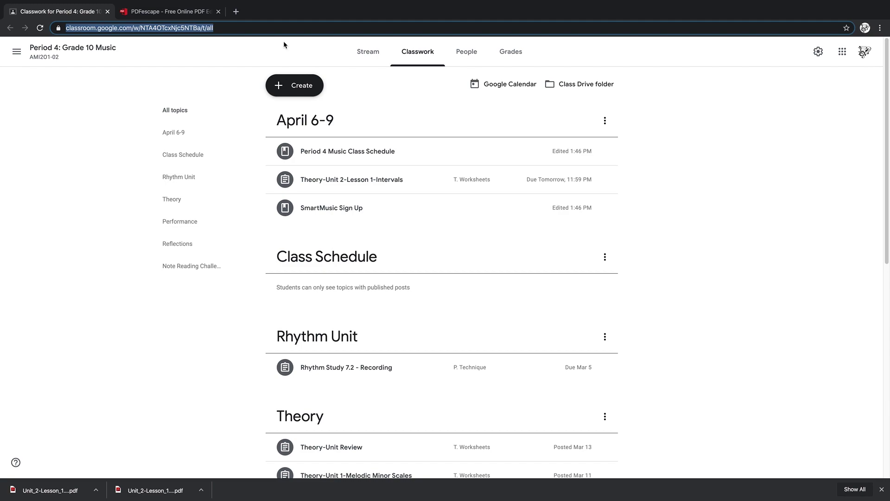
left_click(313, 88)
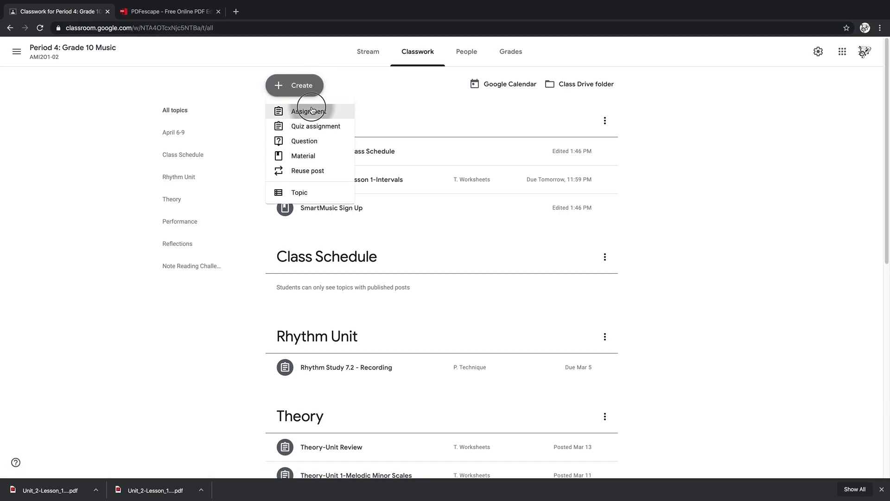
left_click(310, 110)
type("Test PDF")
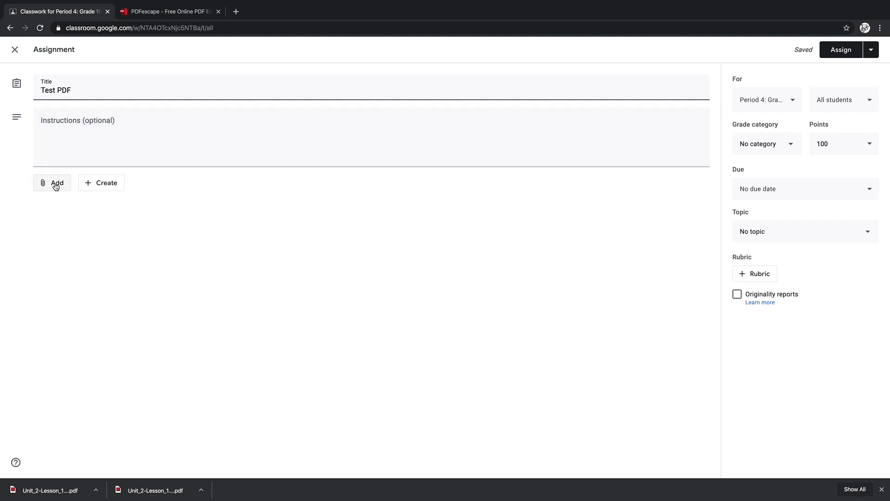
left_click(56, 186)
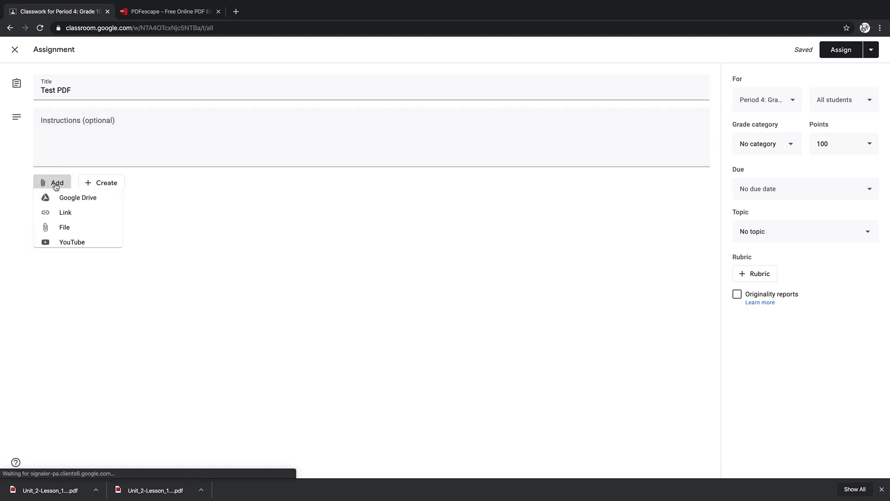
left_click(73, 231)
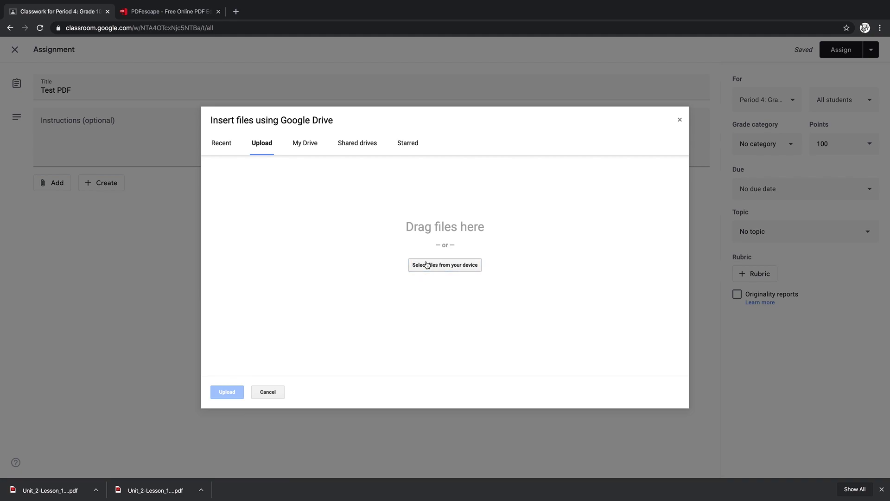
left_click(427, 264)
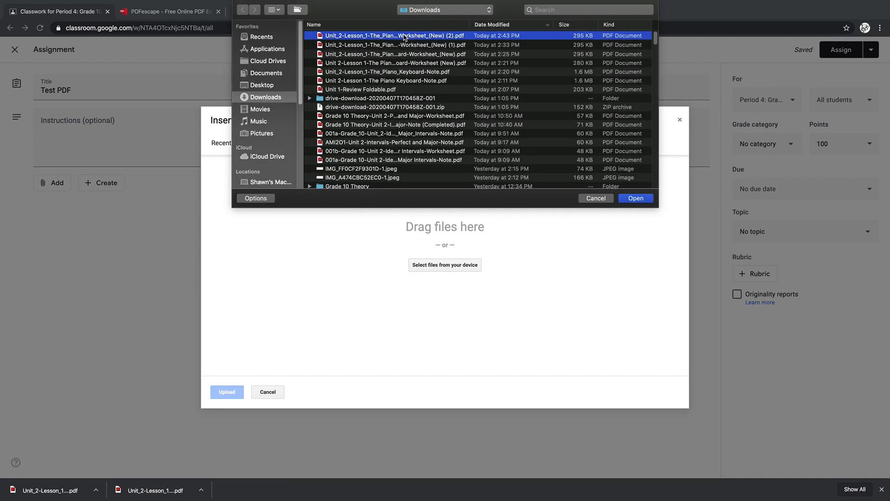
double_click(404, 37)
left_click(236, 393)
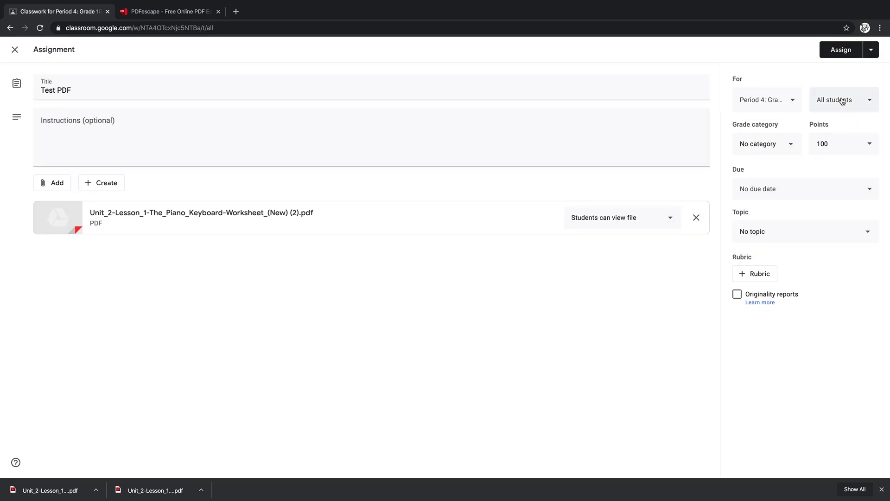
Assign it to just one student and set Make a copy for each student.
left_click(842, 100)
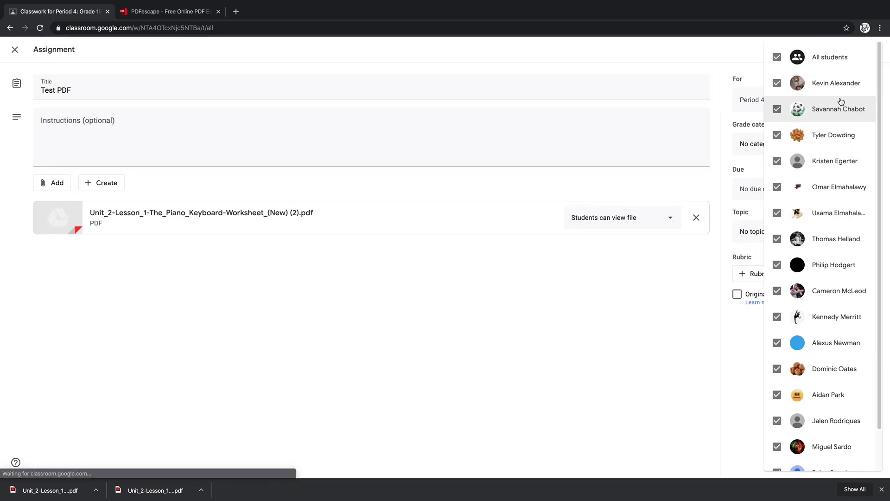
left_click(777, 57)
left_click(776, 109)
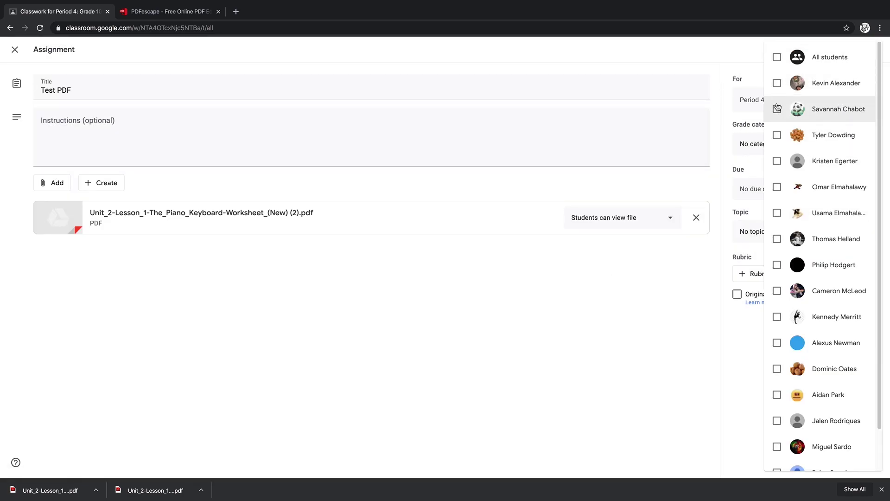
left_click(750, 77)
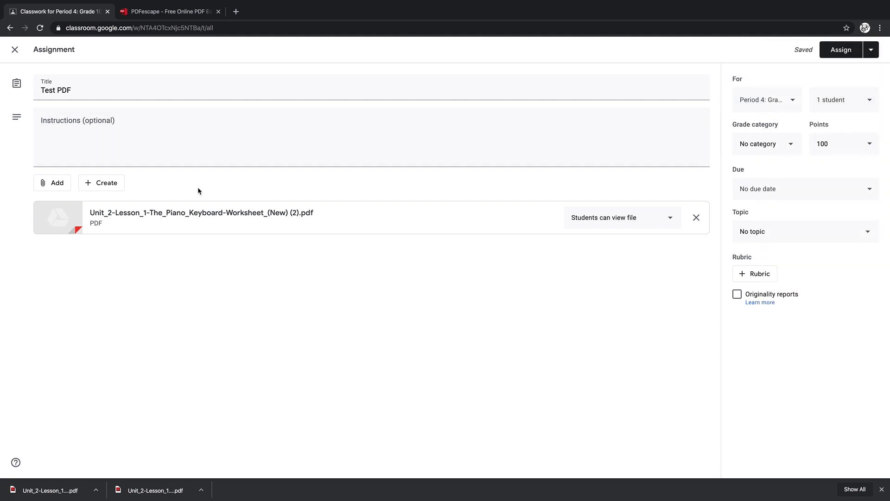
left_click(615, 226)
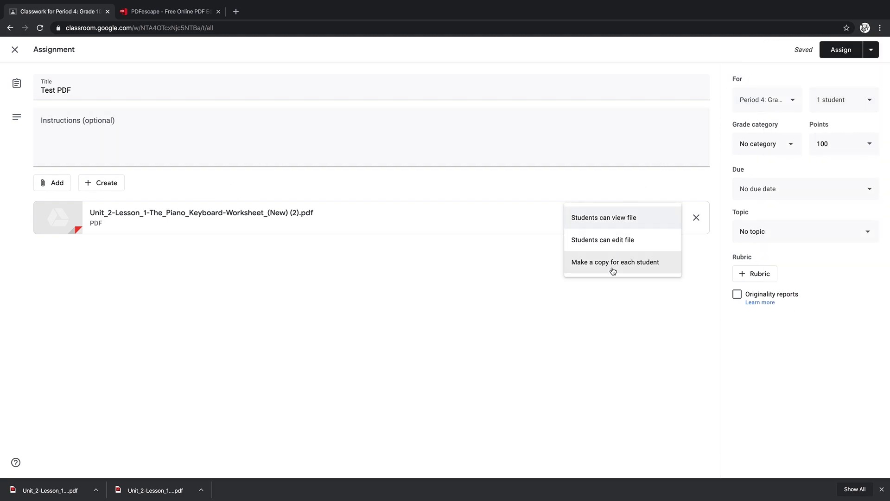
left_click(612, 271)
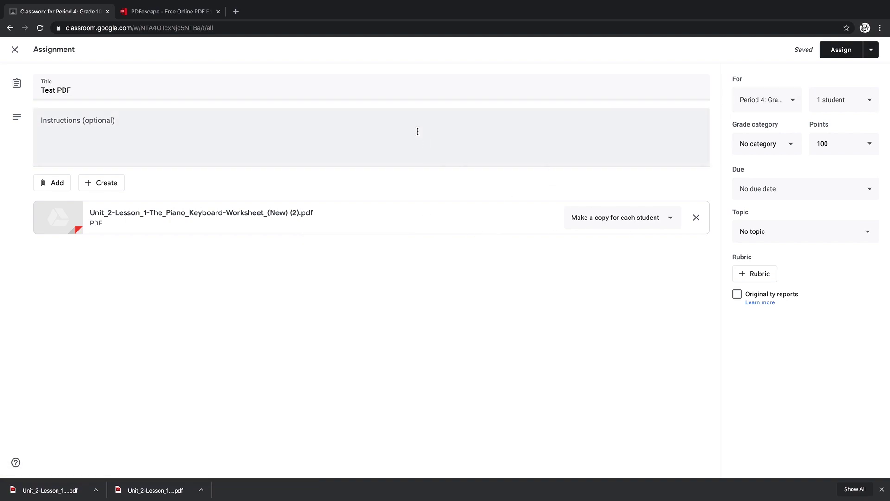
Post Test PDF without a grade category and open its attached Unit_2-Lesson_1 worksheet.
left_click(837, 53)
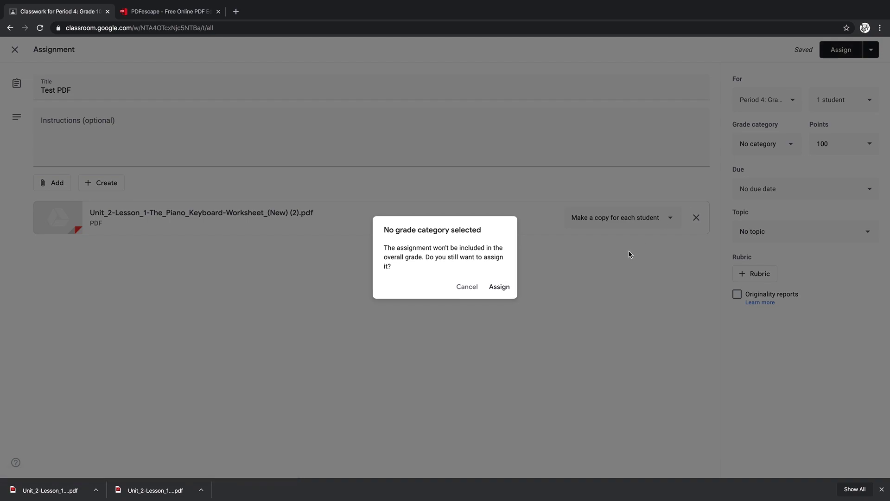
left_click(499, 287)
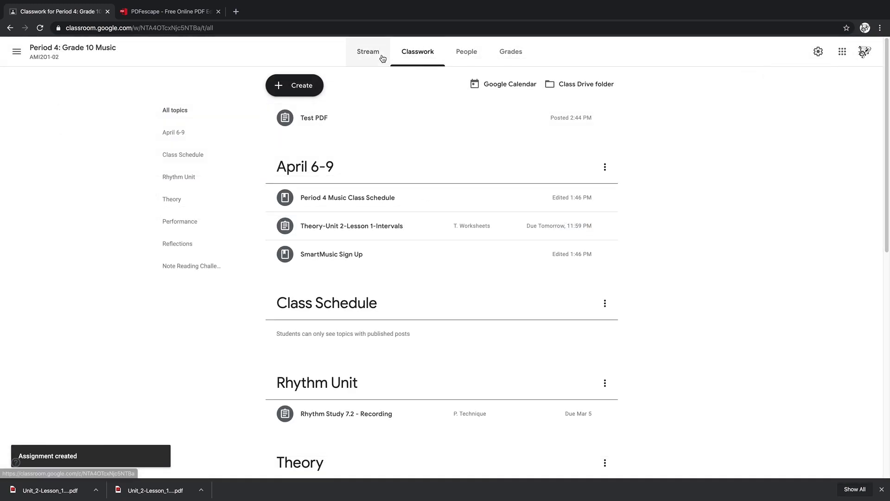
left_click(342, 117)
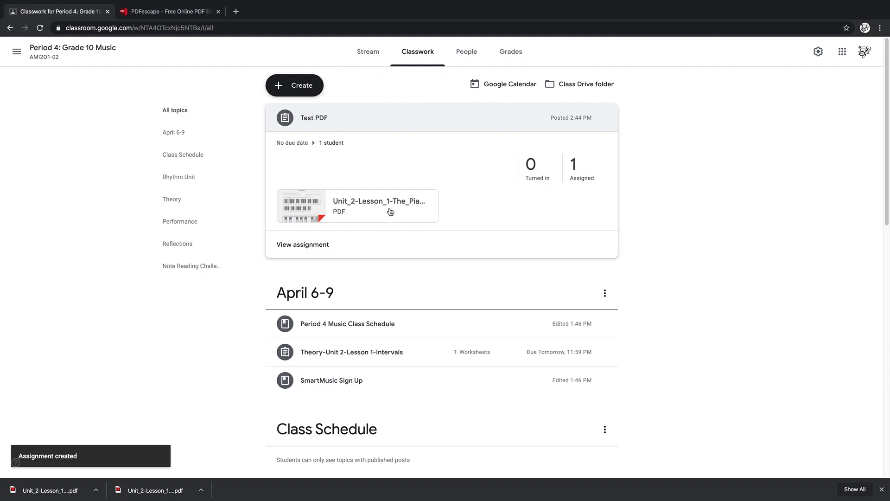
left_click(388, 209)
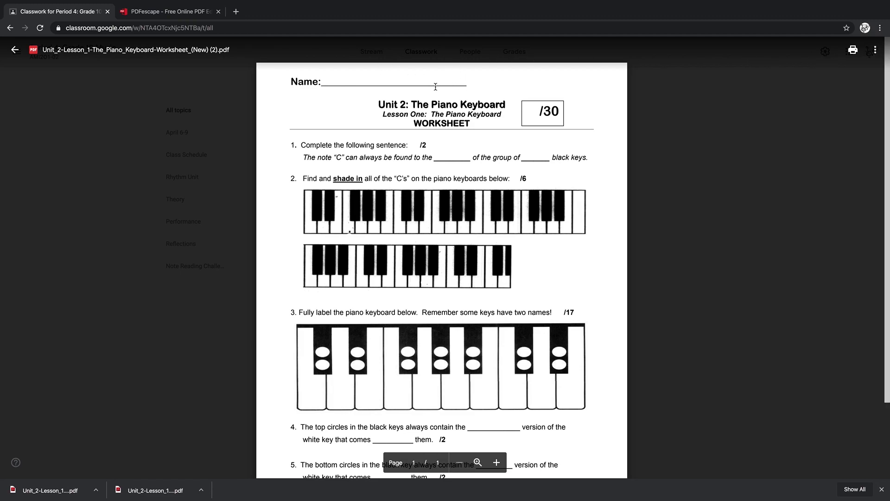
Open the worksheet in its own window and browse Drive's catalogue for more apps to connect.
left_click(876, 54)
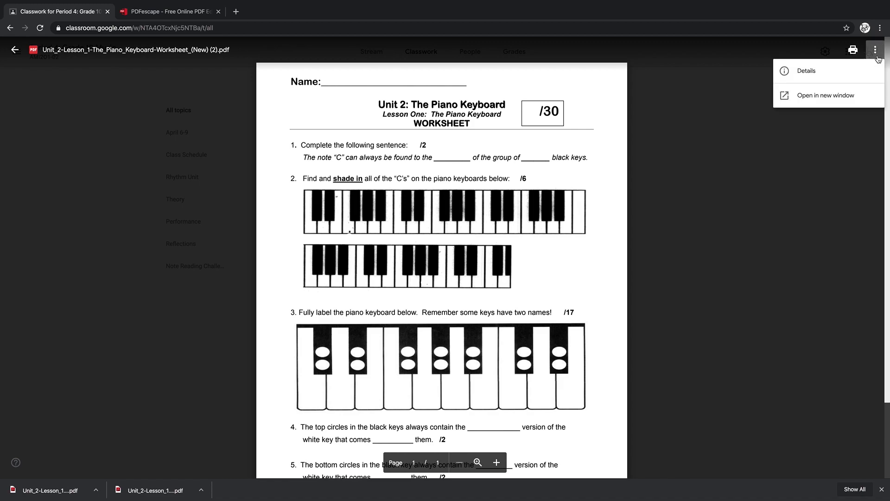
left_click(830, 99)
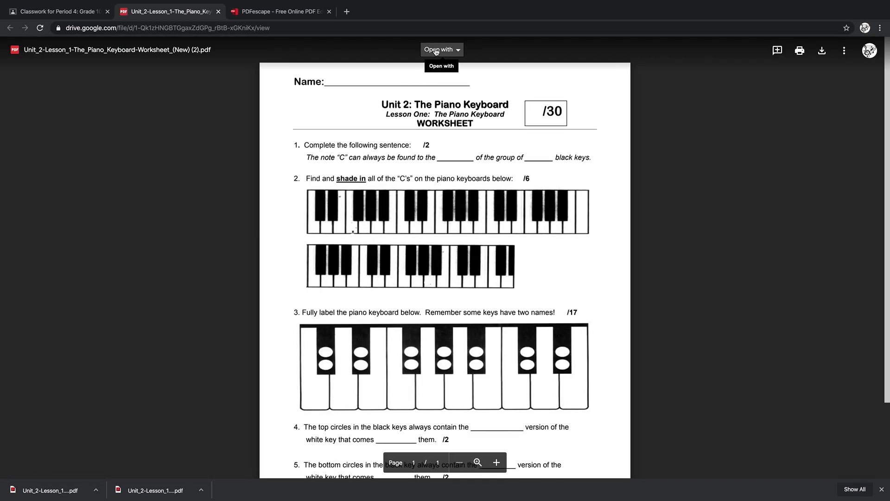
left_click(438, 53)
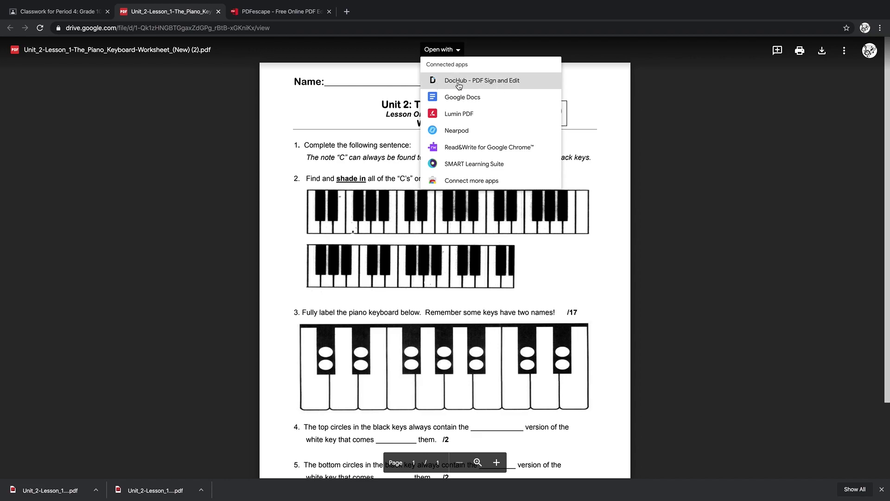
left_click(481, 182)
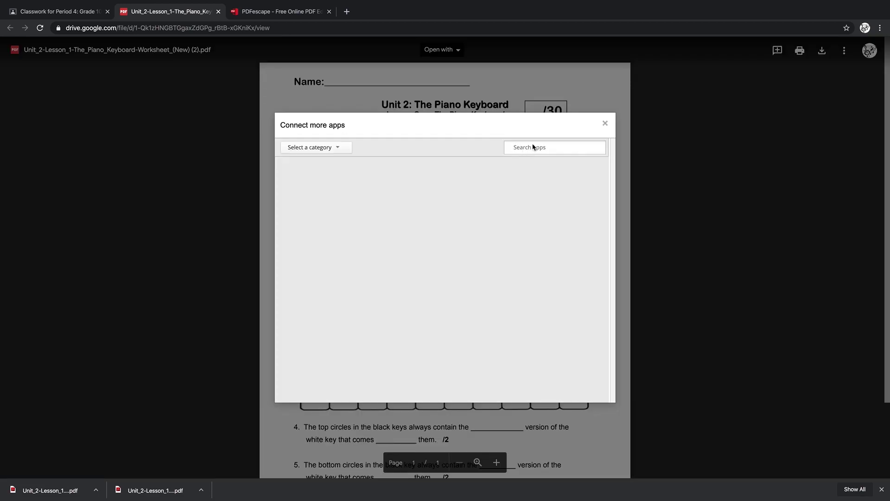
Search for and connect DocHub, then open the worksheet with DocHub - PDF Sign and Edit.
left_click(533, 147)
type("DocHu")
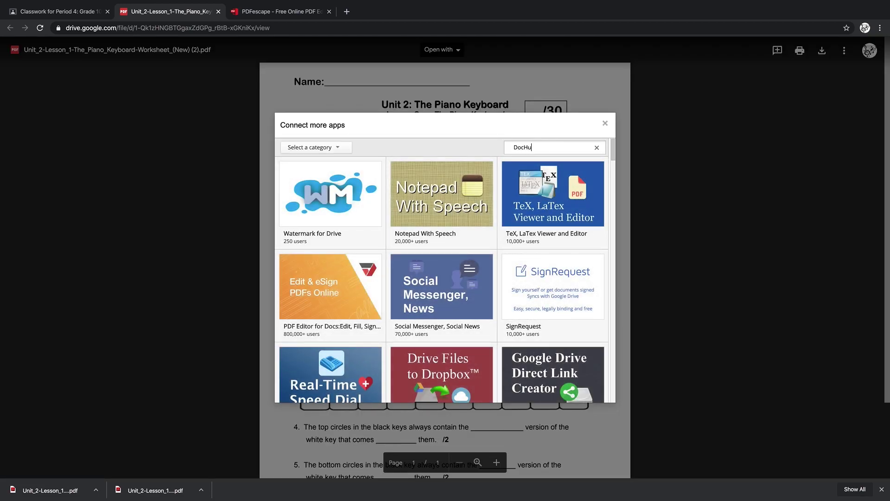
type("b")
key("Return")
left_click(568, 162)
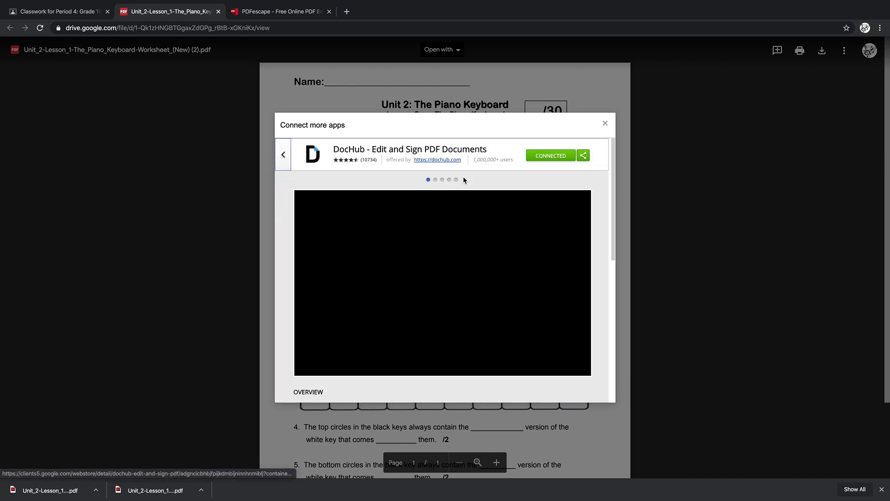
left_click(605, 123)
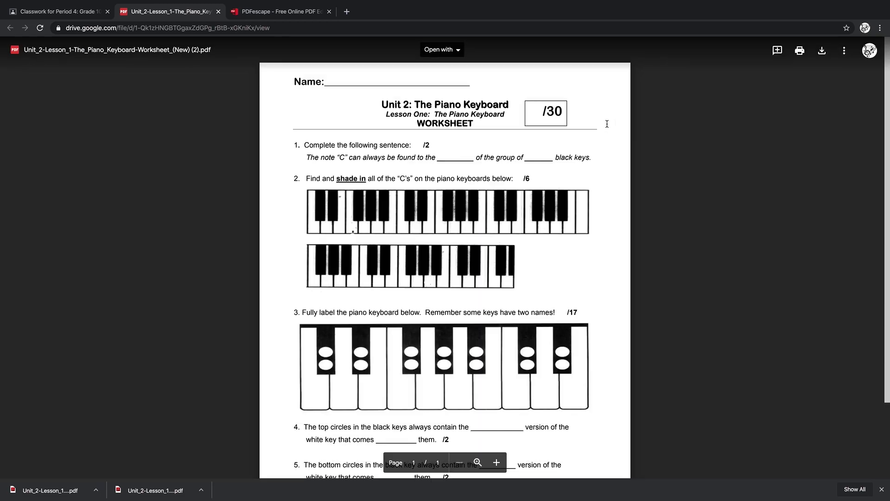
left_click(449, 50)
left_click(455, 79)
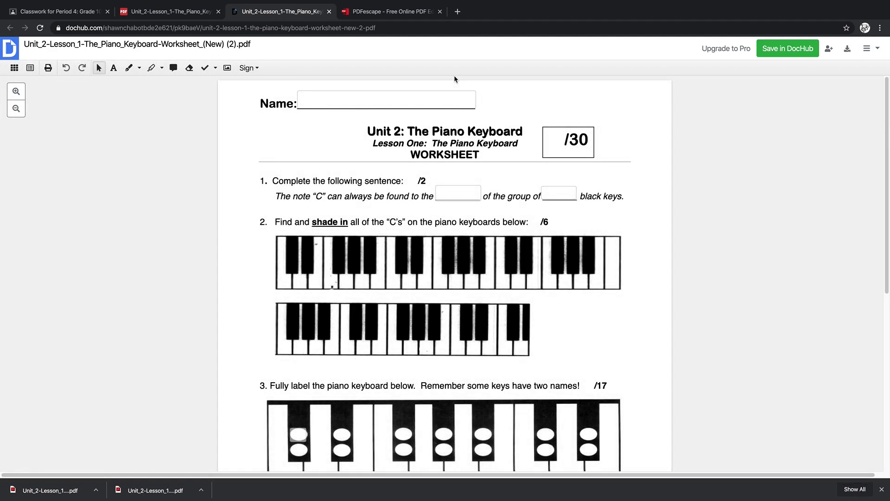
Enter Student in the worksheet's Name field.
left_click(394, 103)
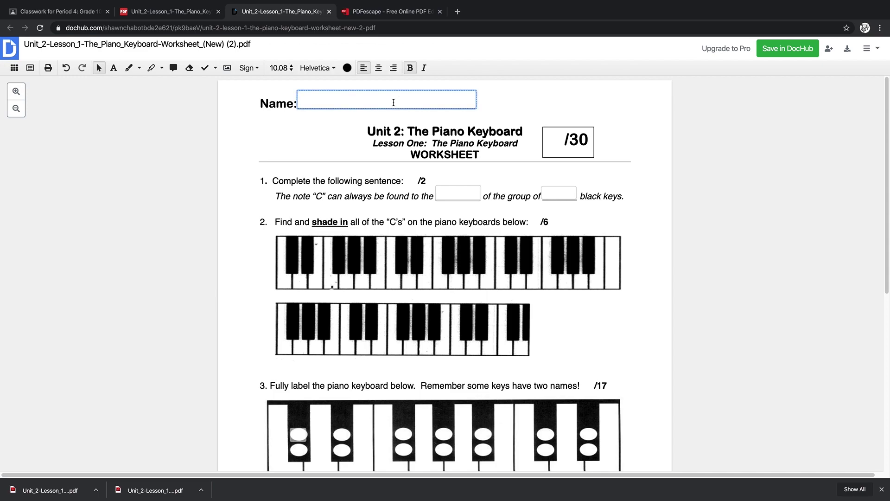
left_click(457, 192)
left_click(568, 194)
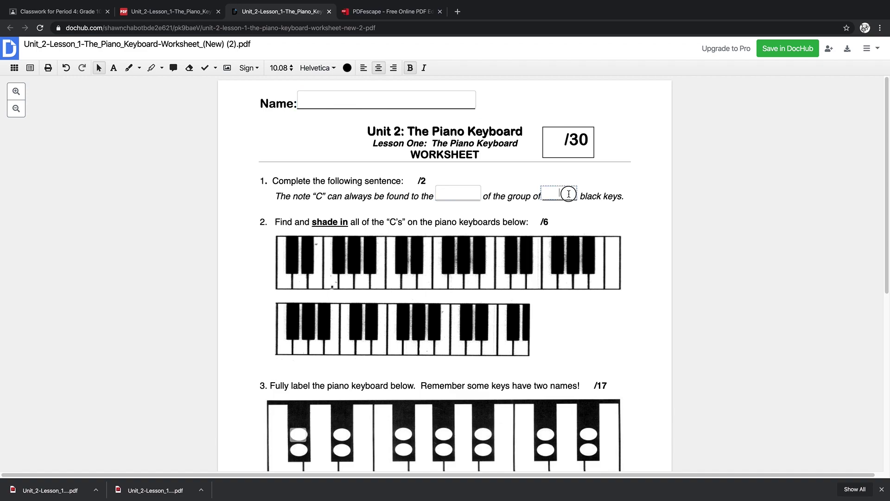
left_click(377, 102)
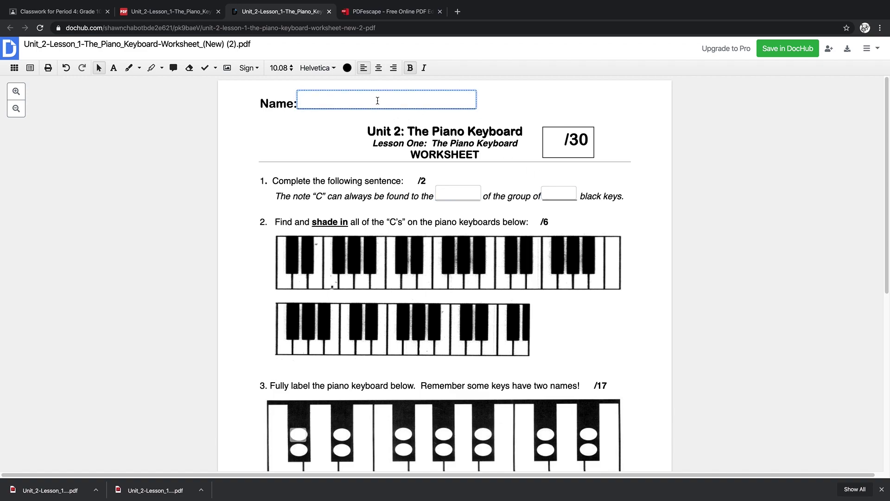
type("S")
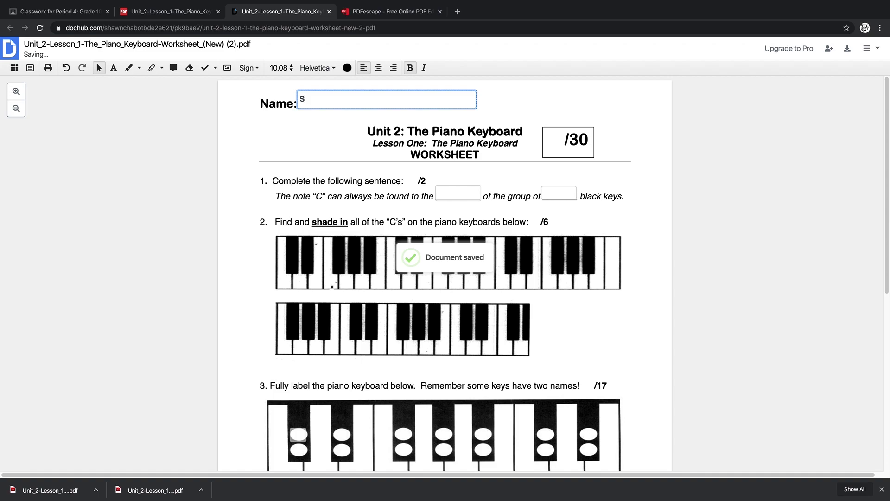
type("tudent")
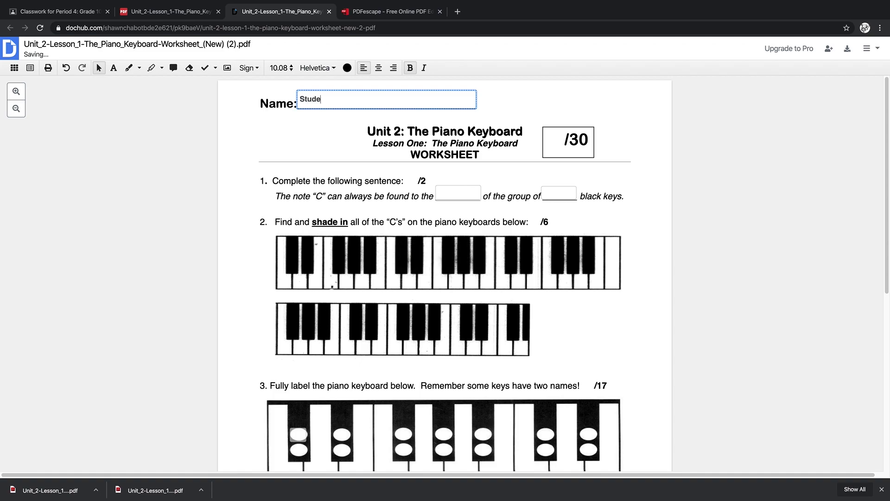
Answer question 1 with left and two in its two blanks.
left_click(469, 198)
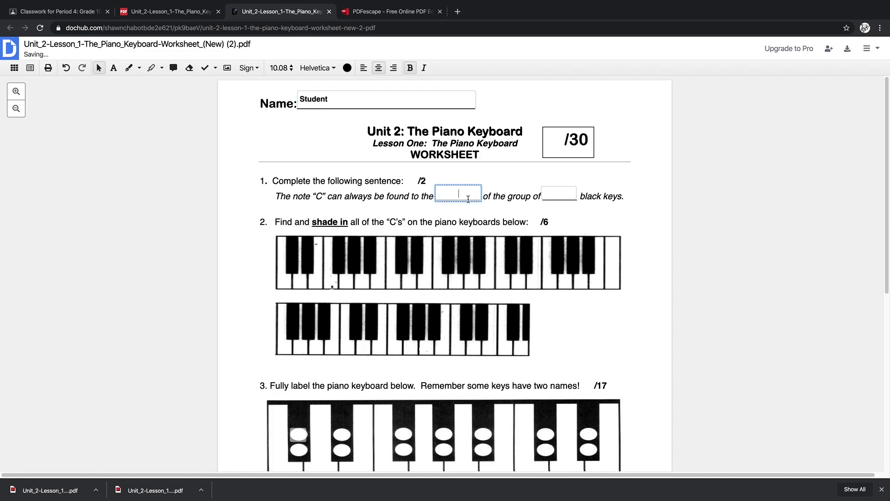
type("left")
left_click(555, 193)
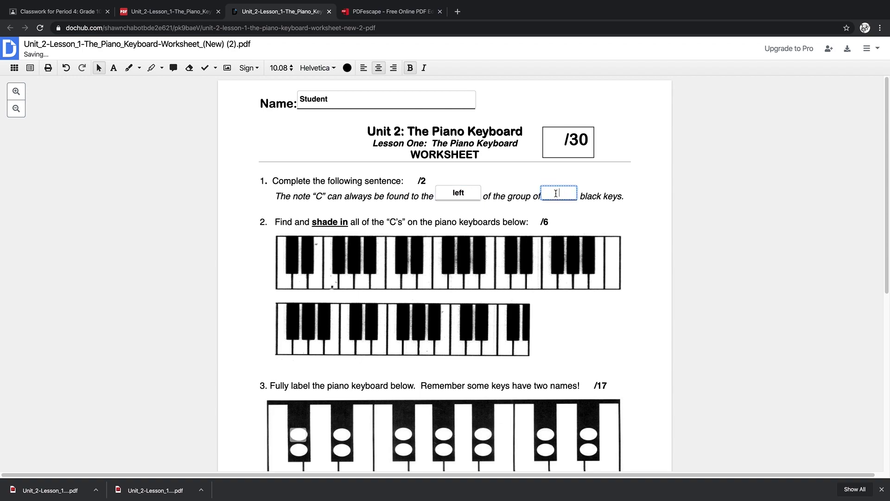
type("two")
Write C# in the first black-key circle of question 3 and review the page.
left_click(298, 434)
type("C#")
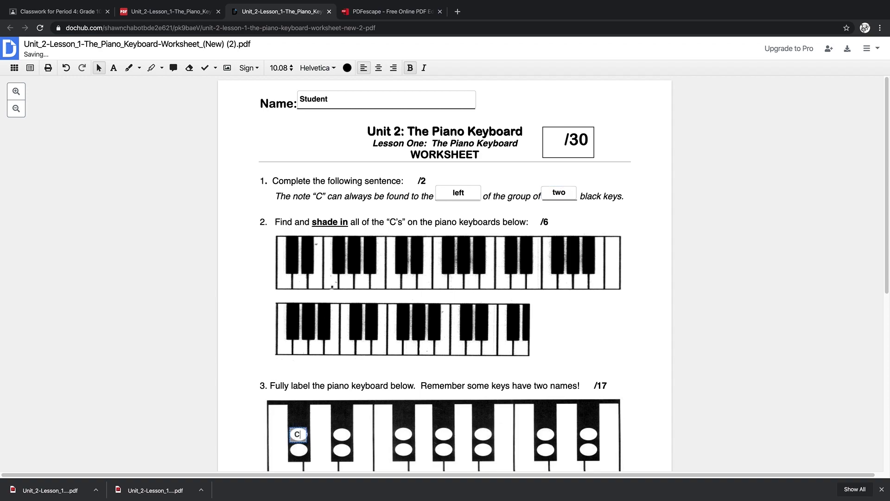
left_click(460, 357)
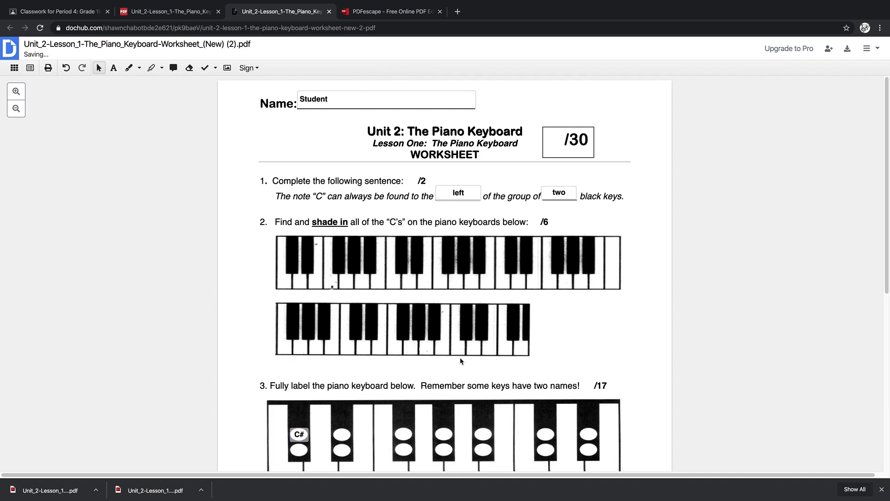
scroll(368, 168, "down", 2)
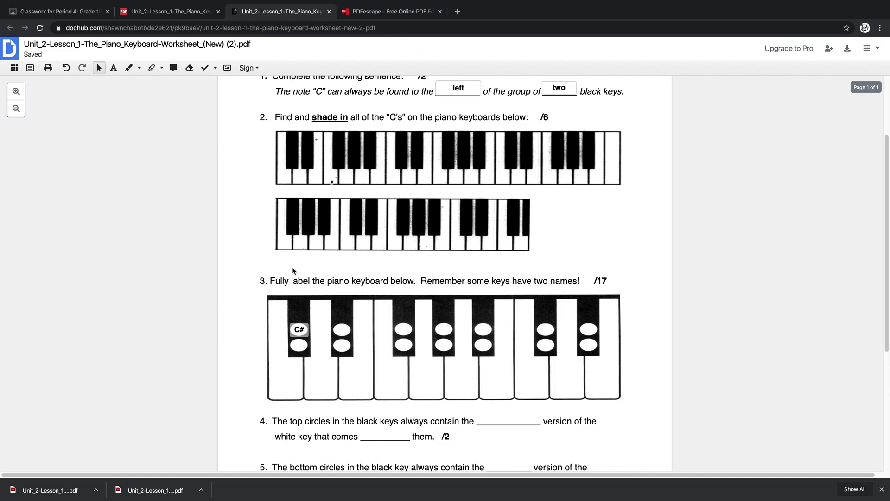
scroll(340, 280, "down", 2)
scroll(340, 277, "down", 1)
scroll(340, 278, "up", 5)
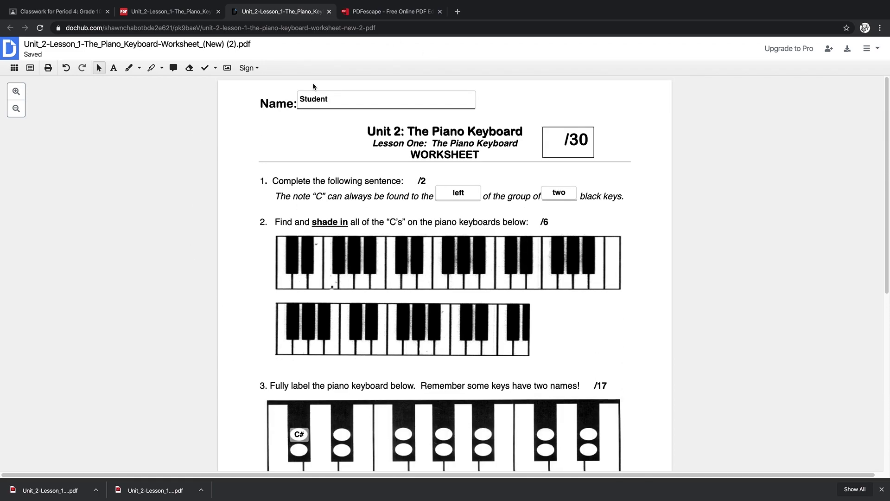
Export the filled worksheet to Google Drive, updating the existing file with a revision.
left_click(846, 49)
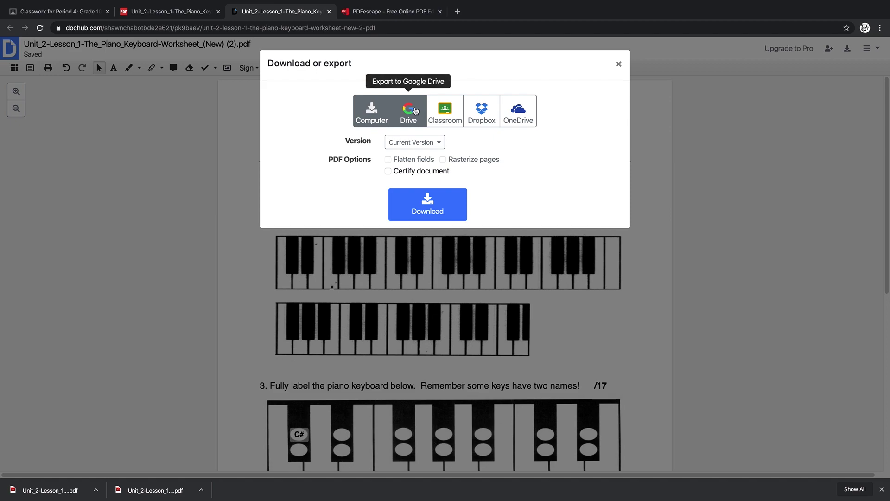
left_click(415, 110)
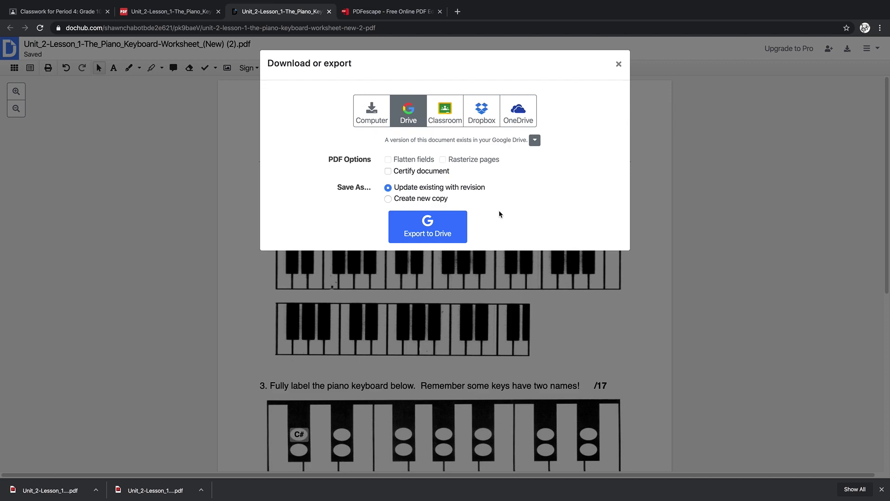
left_click(447, 230)
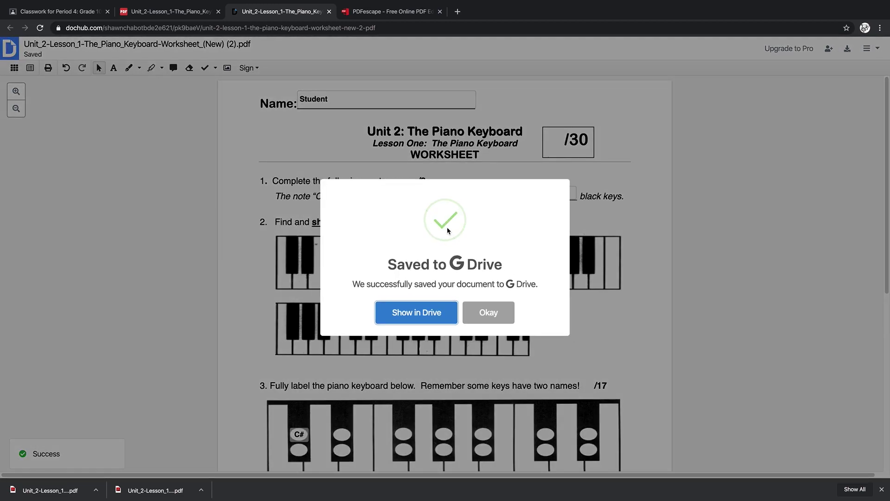
left_click(490, 319)
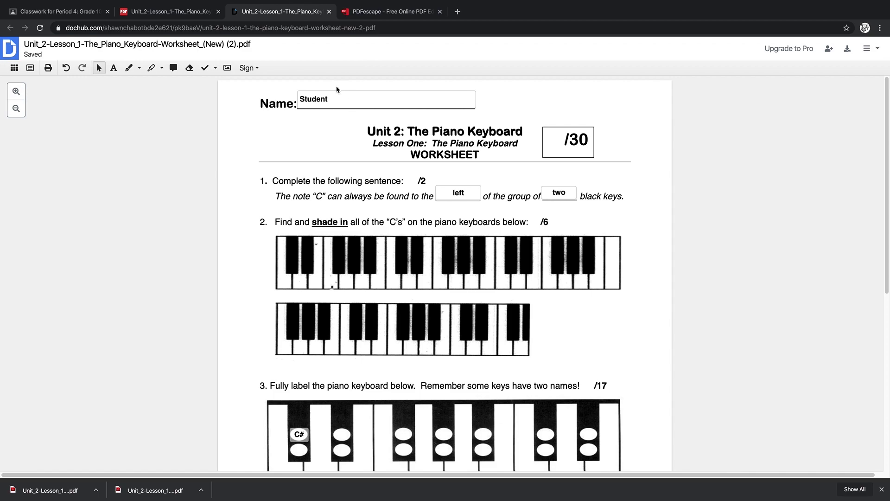
Go back to the Classroom tab and close the worksheet previews to reach the Test PDF assignment.
left_click(158, 19)
left_click(83, 15)
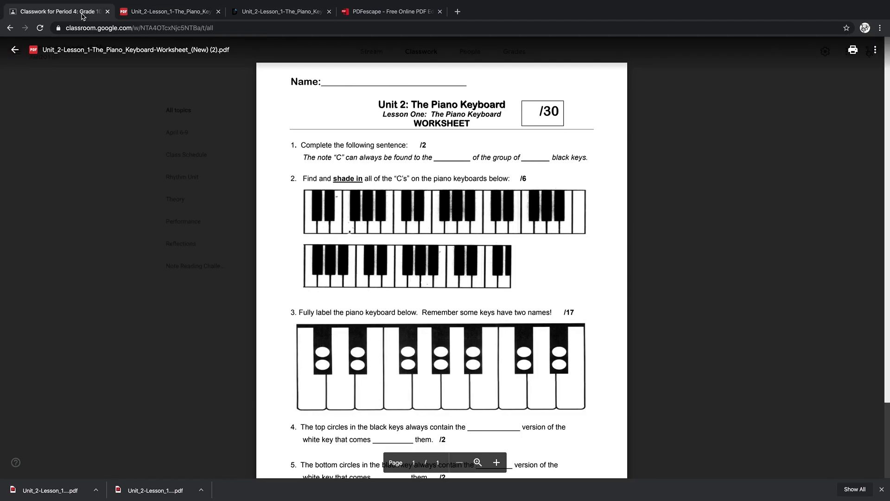
left_click(15, 49)
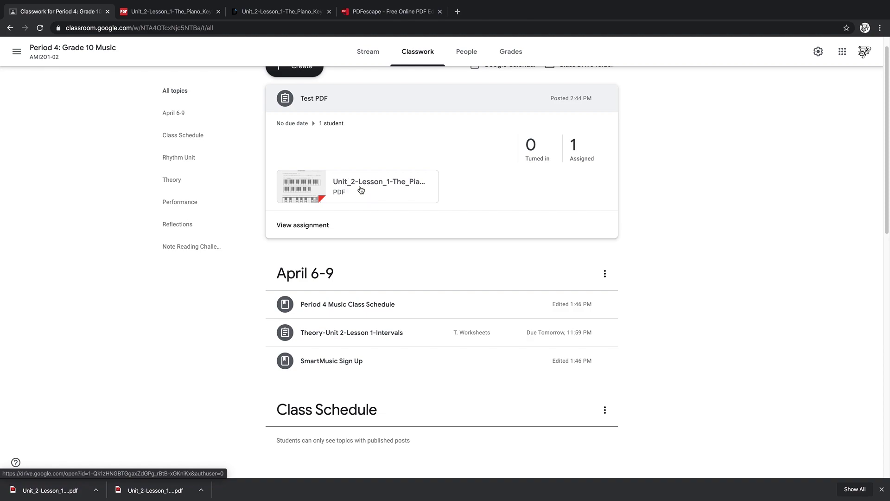
left_click(360, 189)
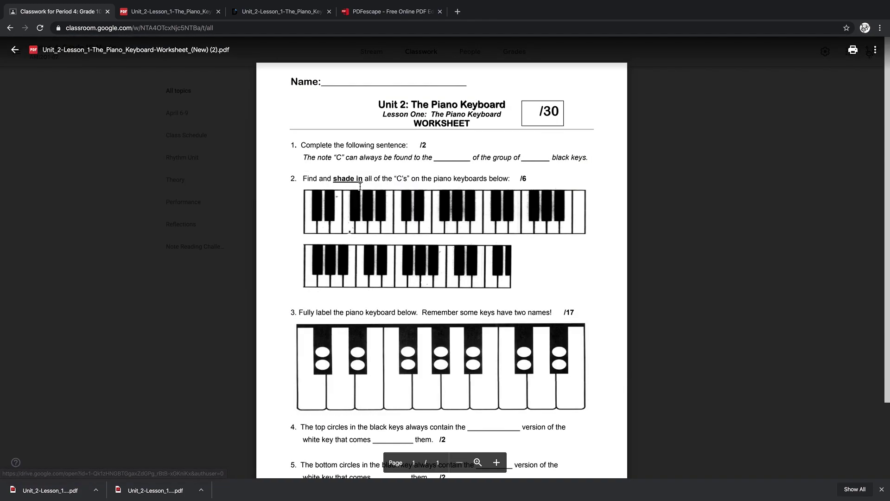
left_click(10, 50)
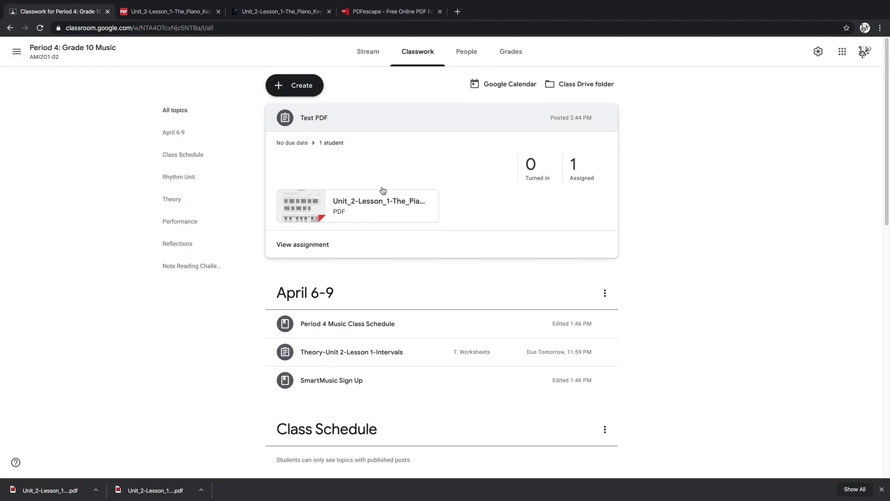